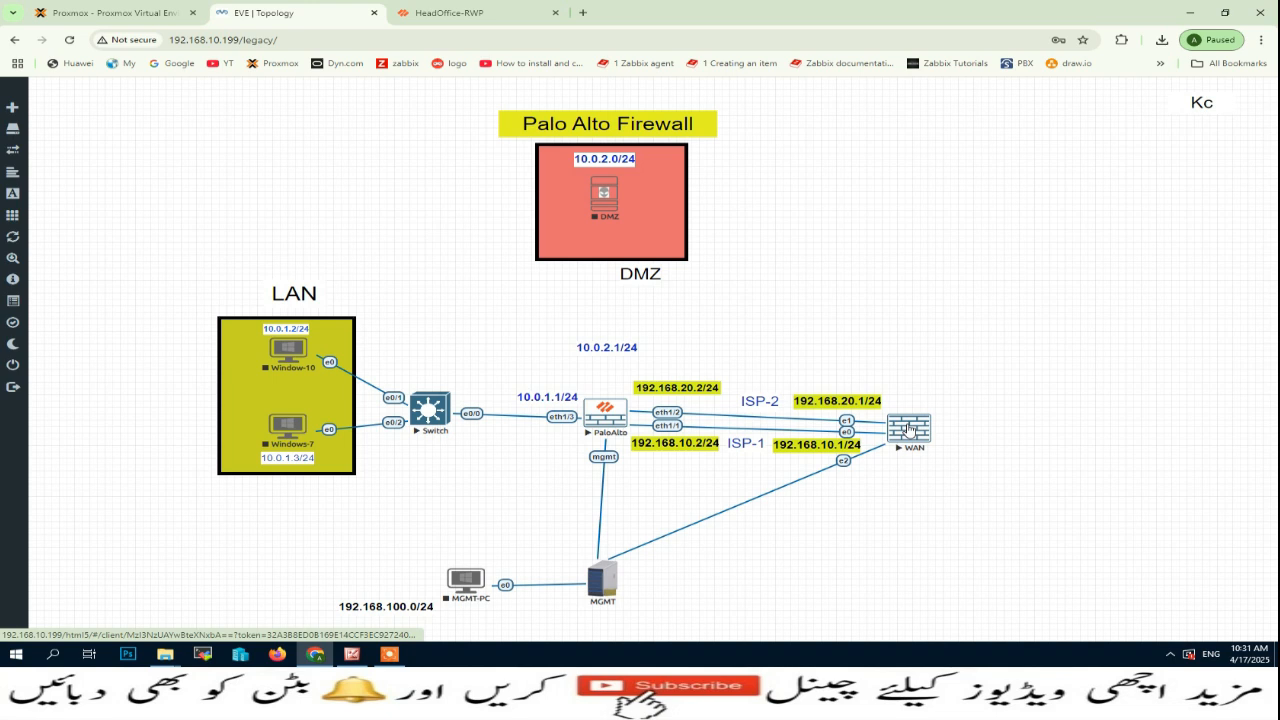
- Compare the firewall's Ethernet interface addresses with the EVE topology and inspect the IPv4 settings of ethernet1/1
left_click(470, 13)
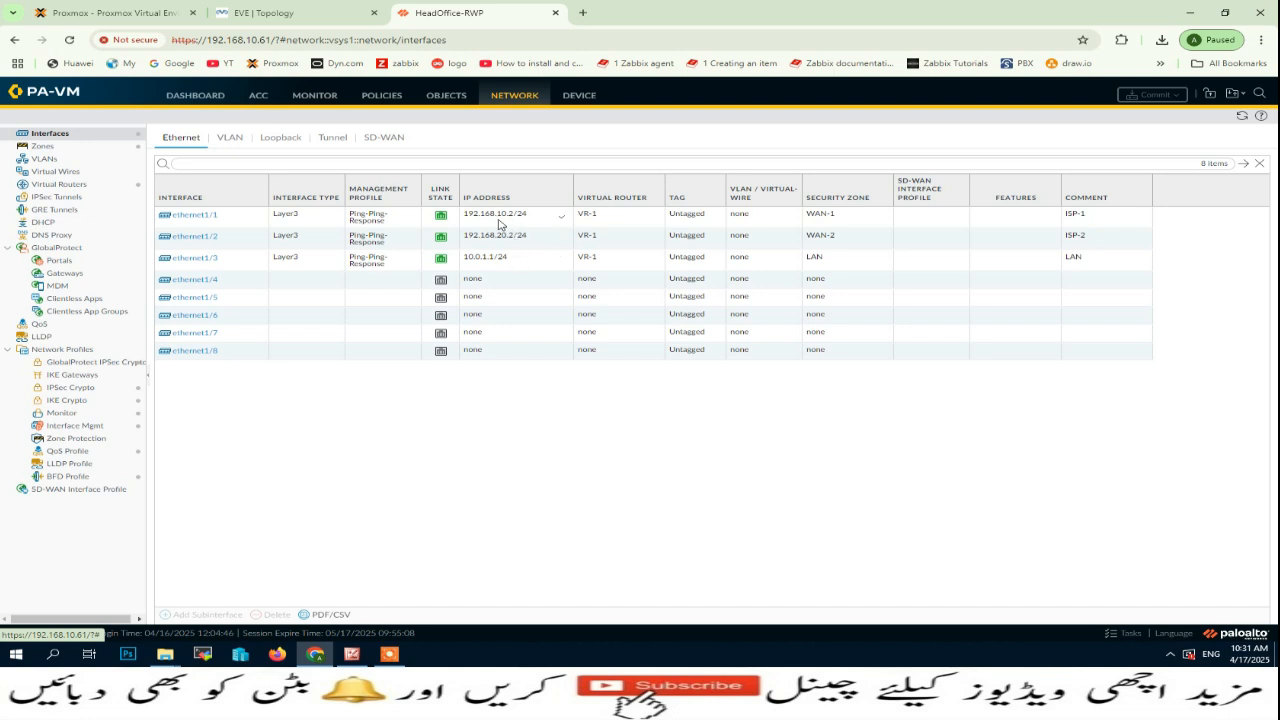
left_click(300, 13)
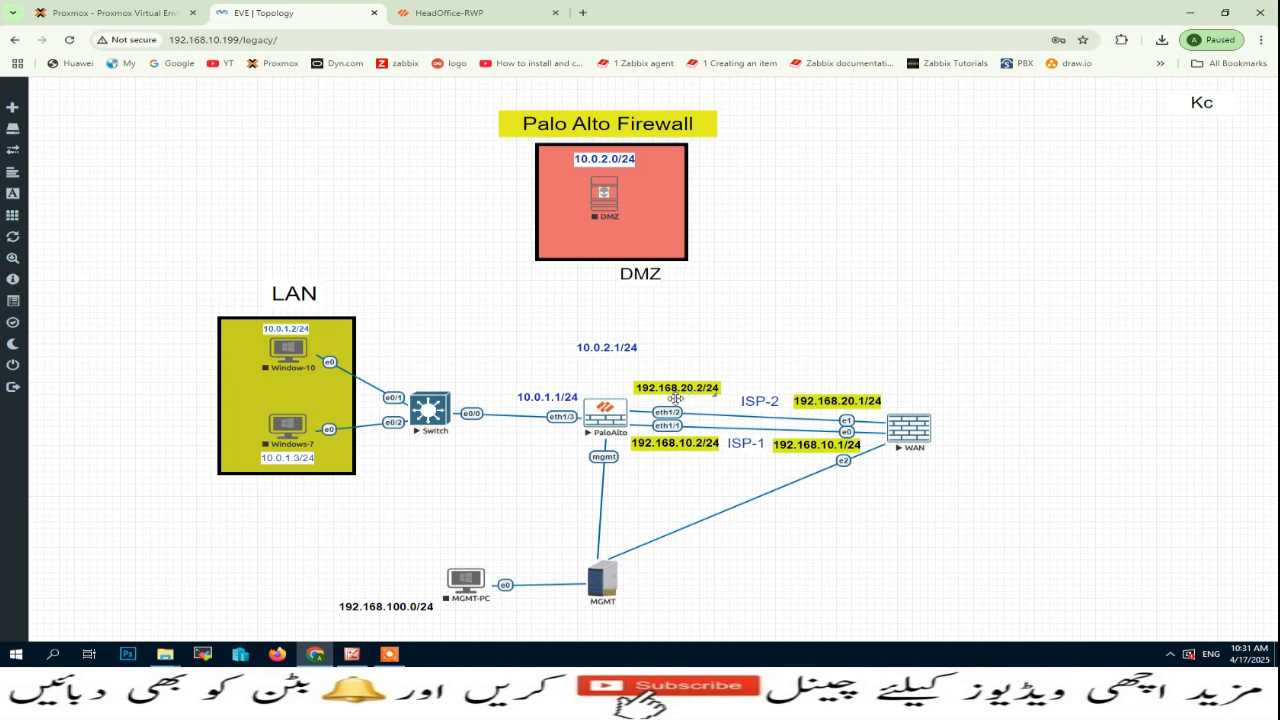
left_click(511, 23)
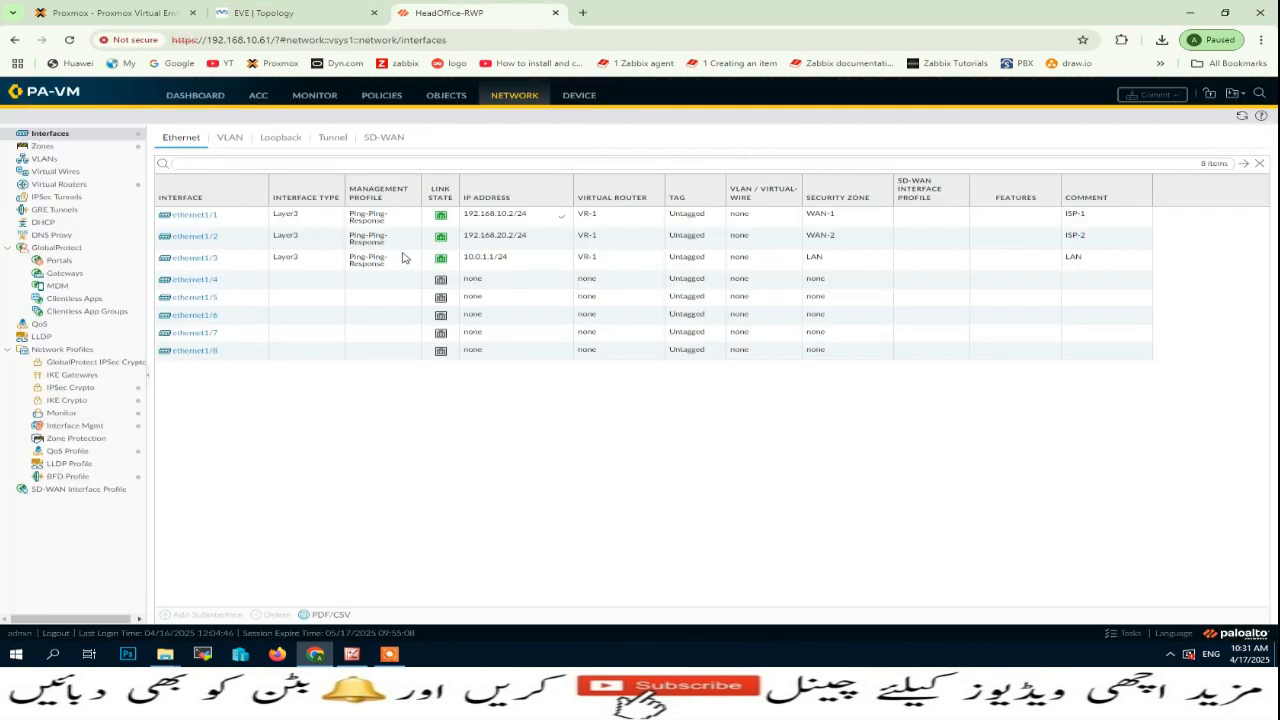
left_click(200, 221)
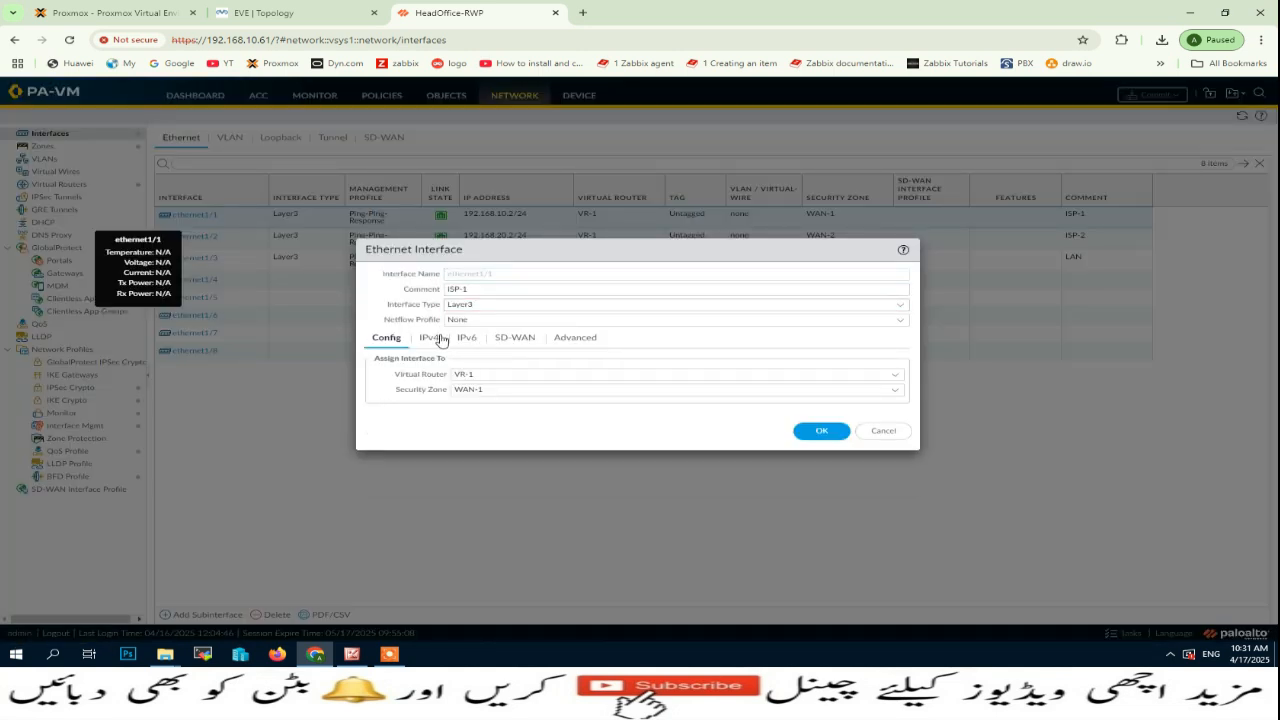
left_click(437, 340)
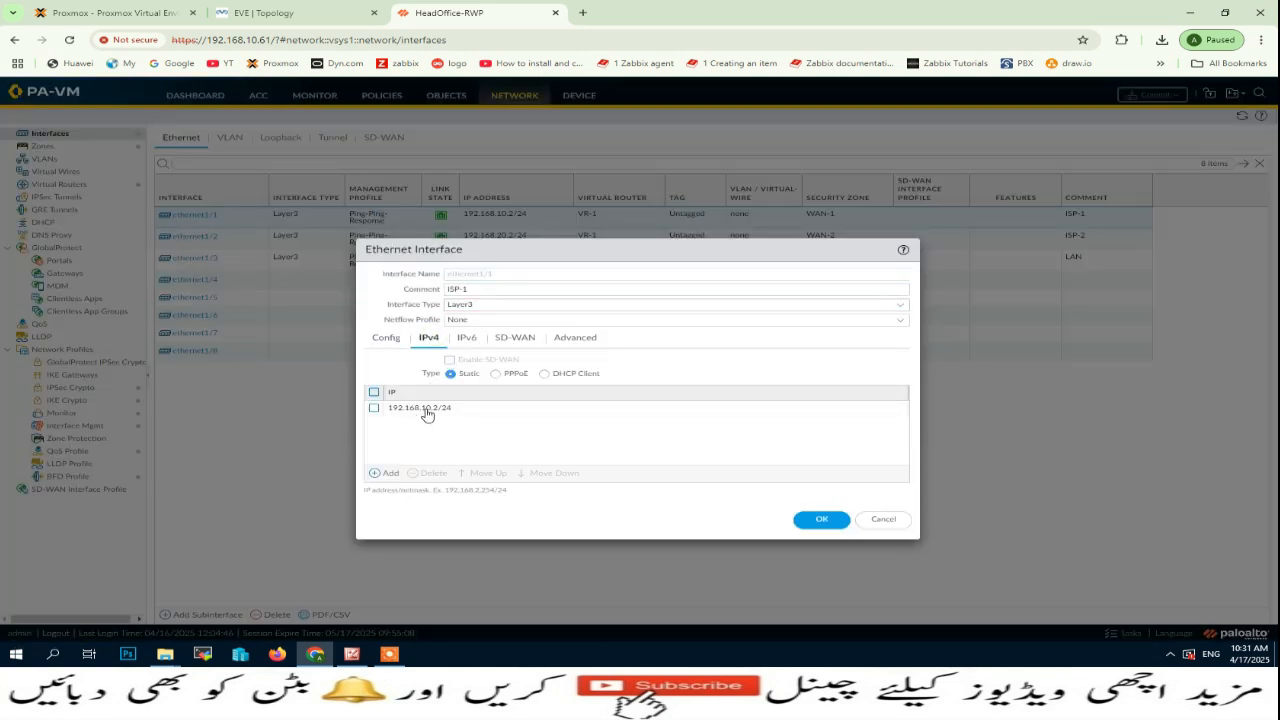
left_click(885, 519)
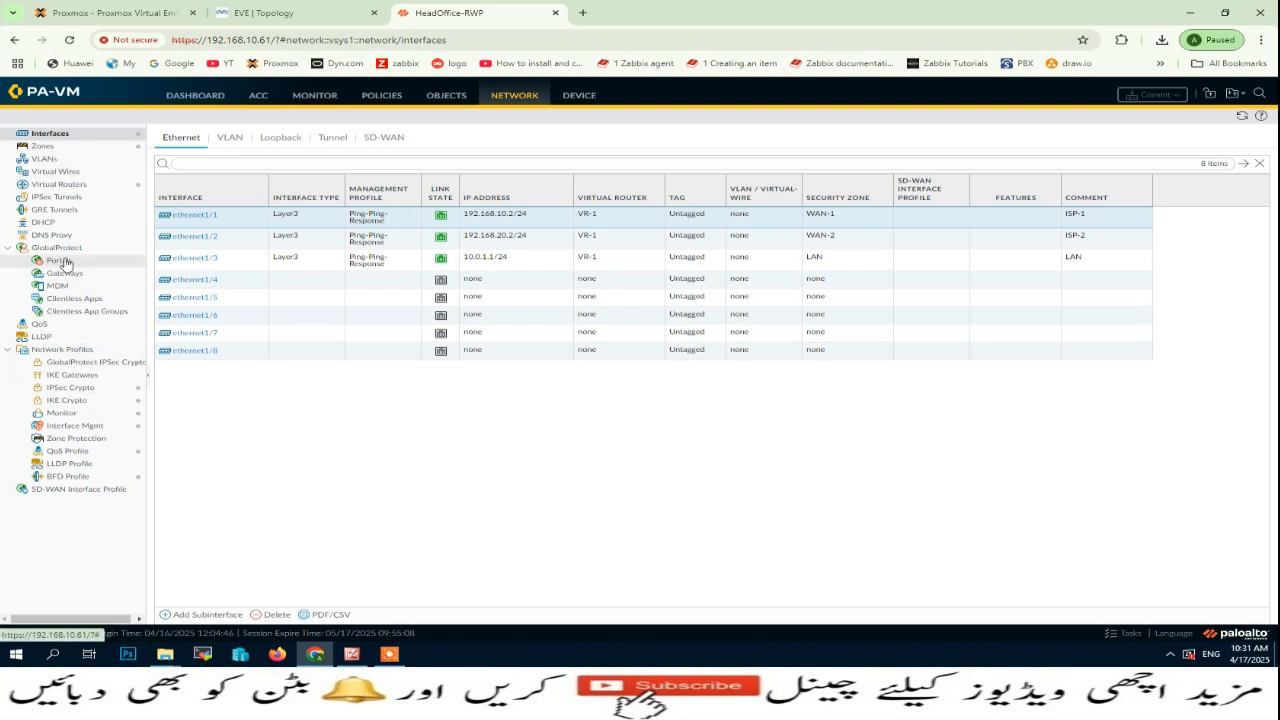
- Open the static routes of virtual router VR-1 and check the ISP gateway addresses in the EVE topology
left_click(72, 186)
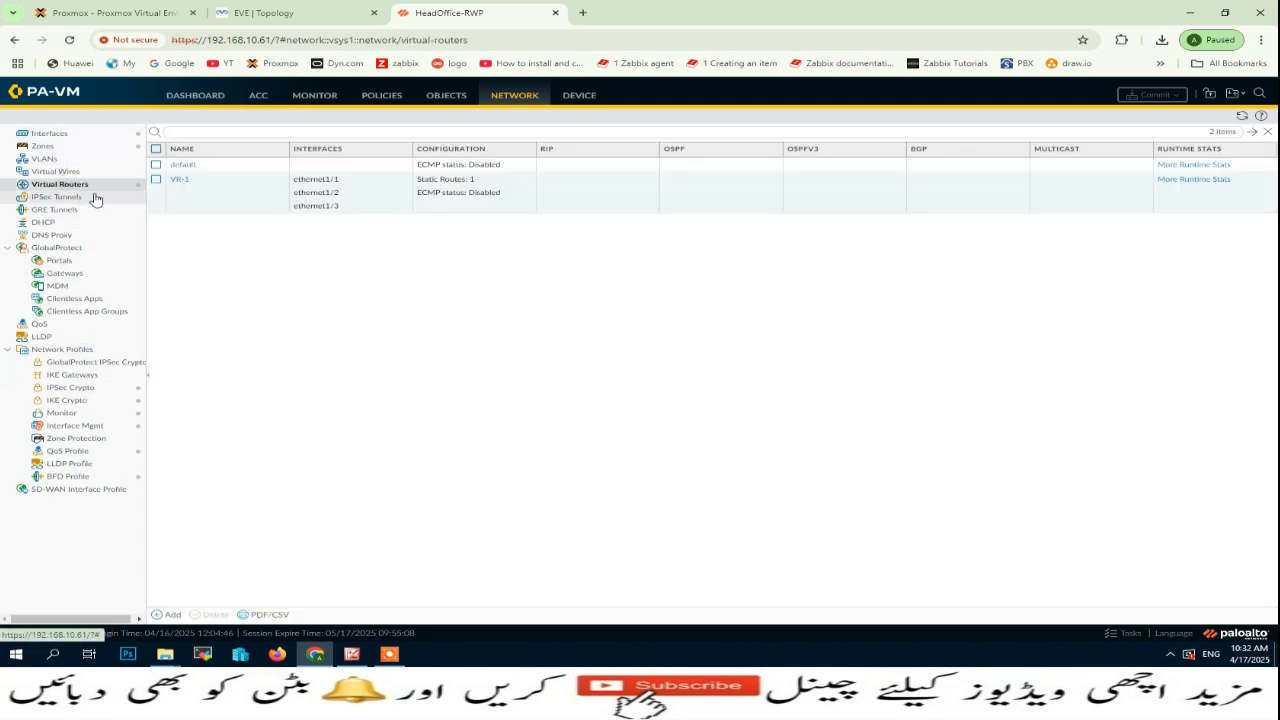
left_click(182, 186)
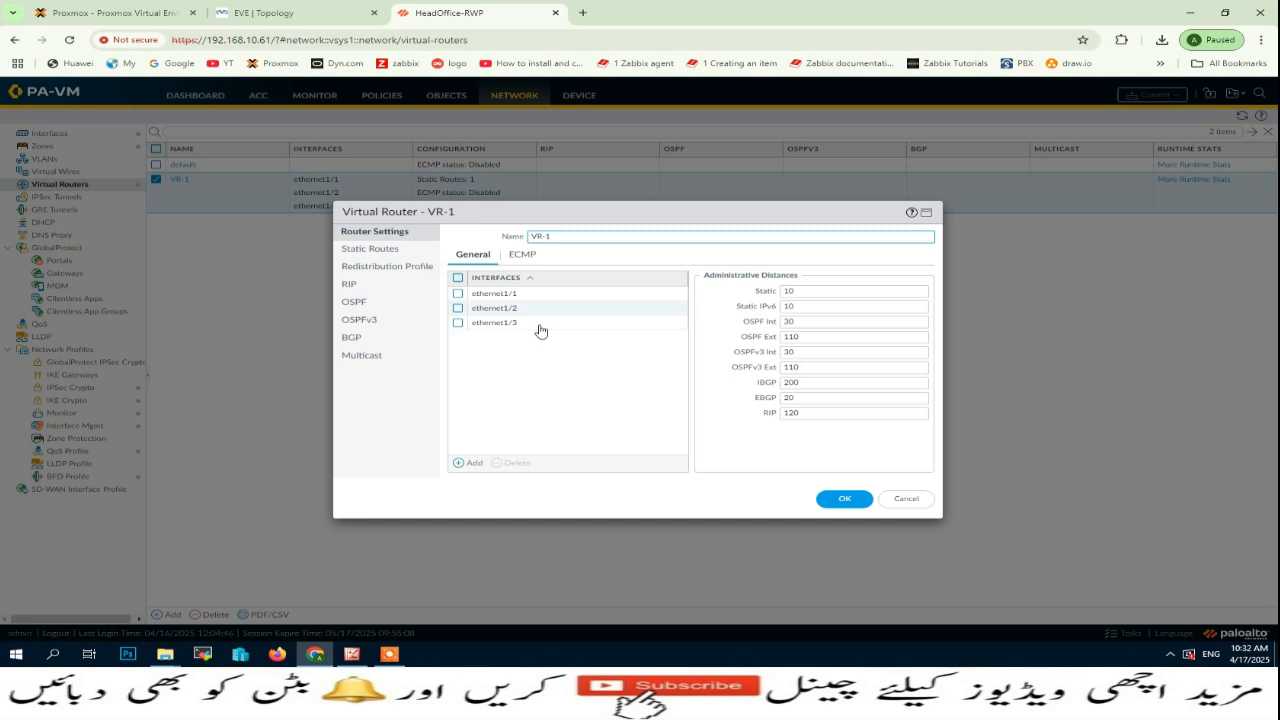
left_click(353, 252)
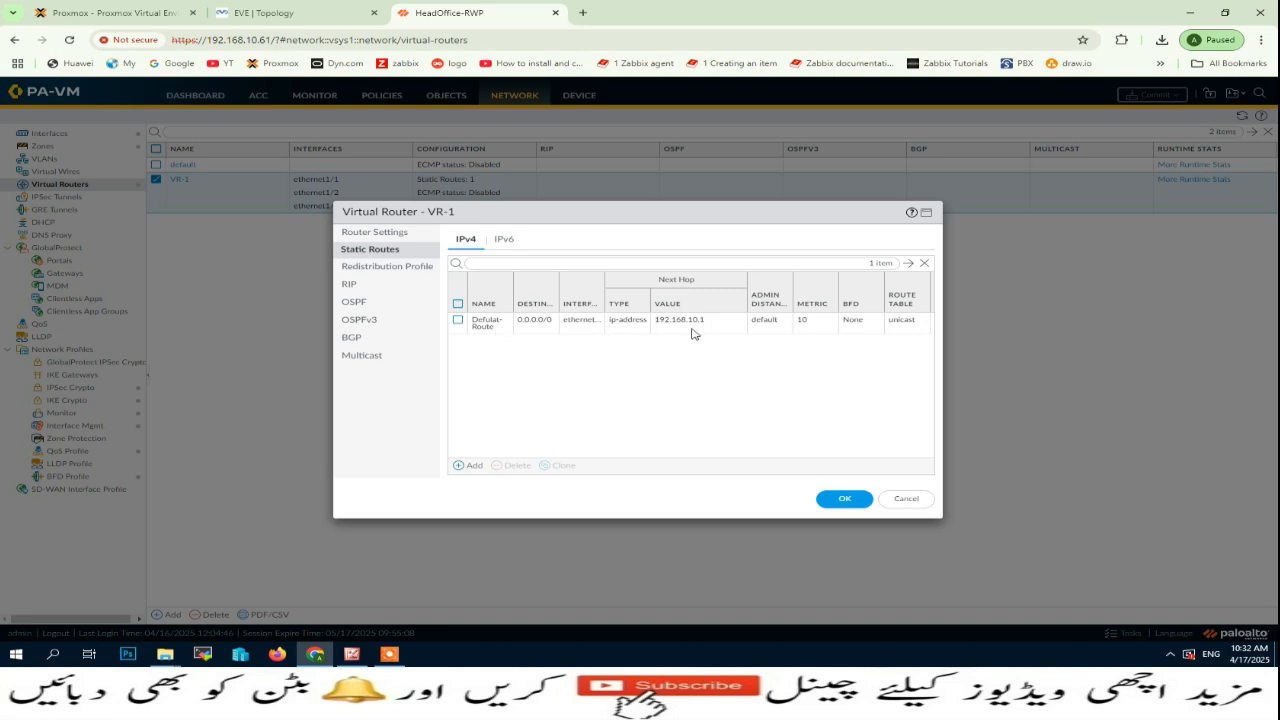
left_click(340, 14)
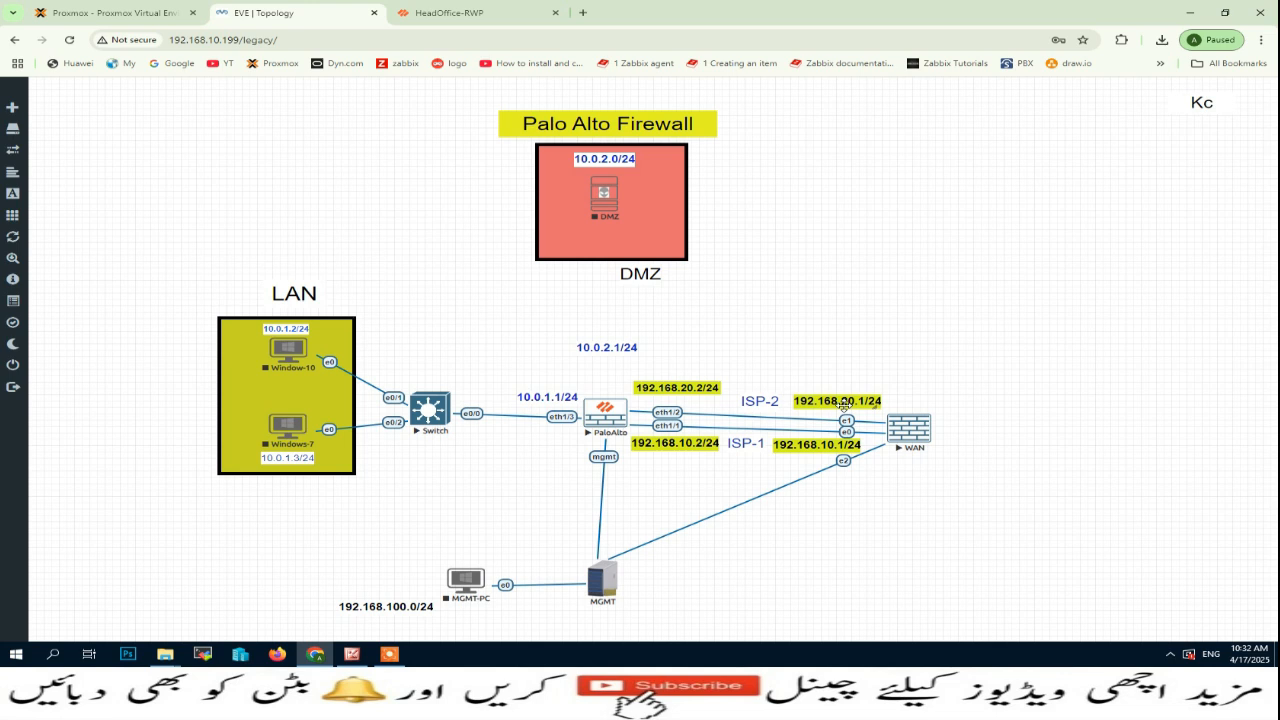
left_click(467, 8)
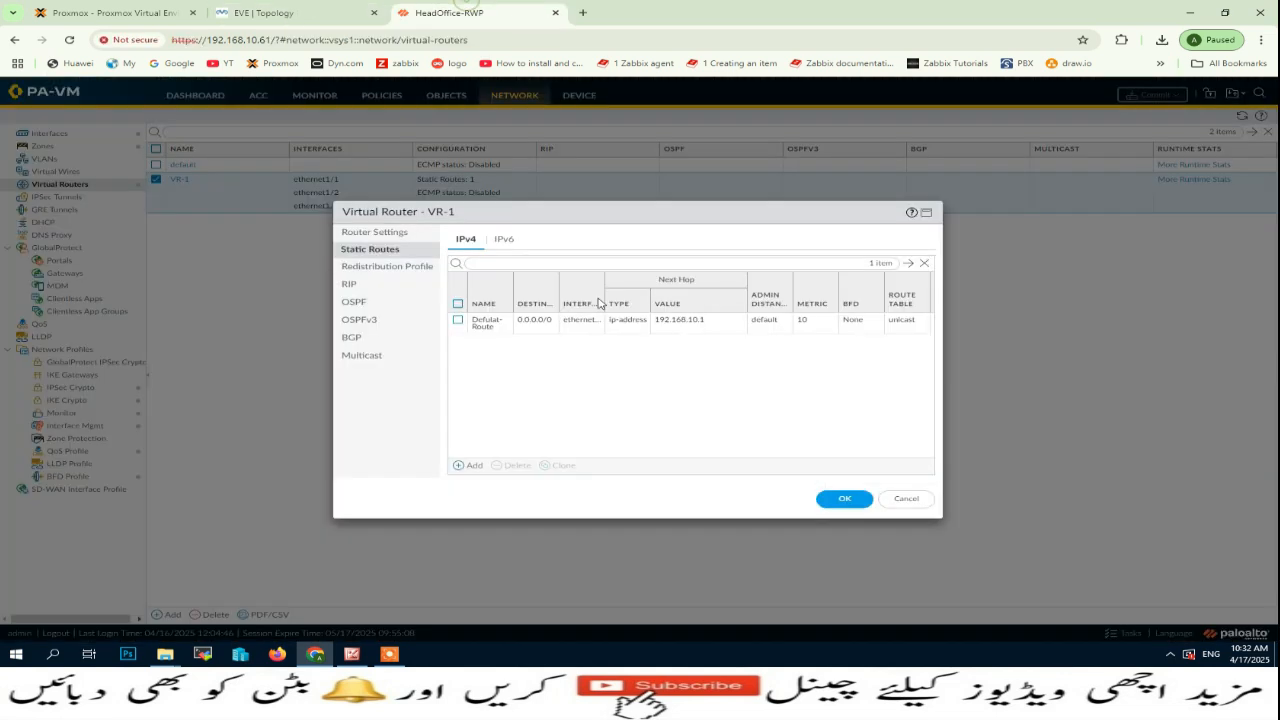
- Add an IPv4 static route to VR-1 named Default-Gateway-2 with destination 0.0.0.0/0
left_click(470, 465)
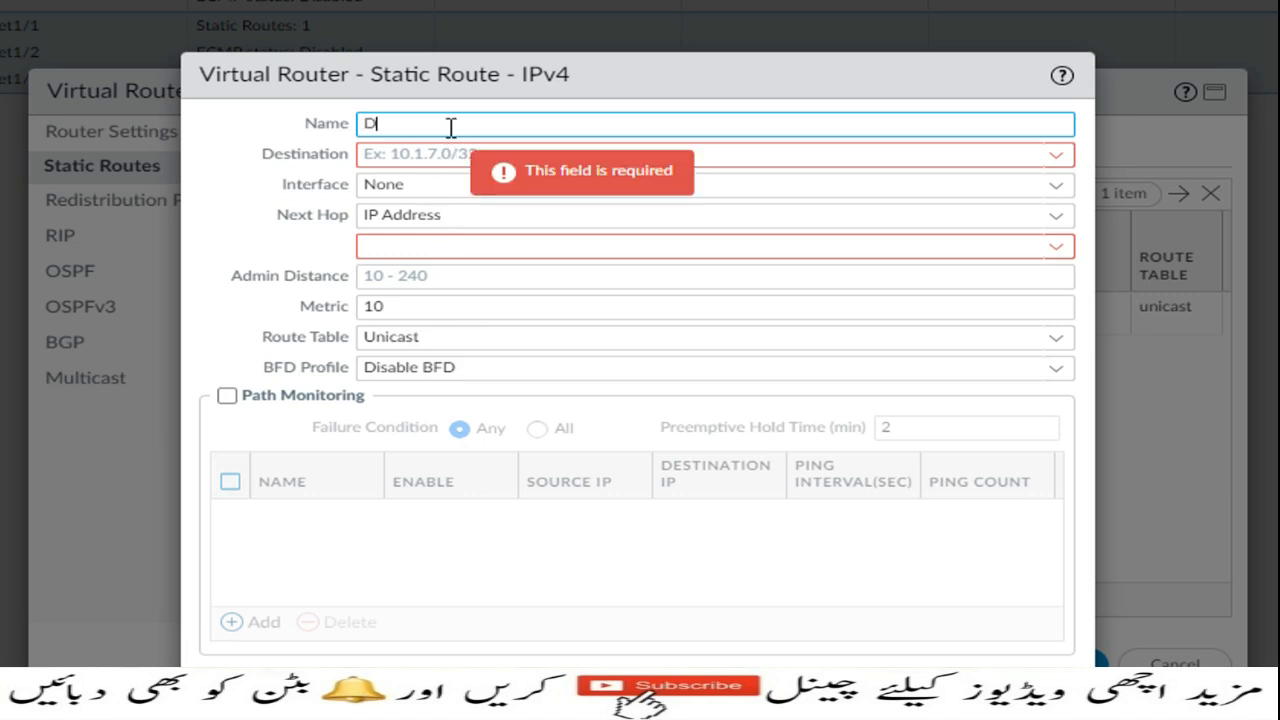
type("lt-")
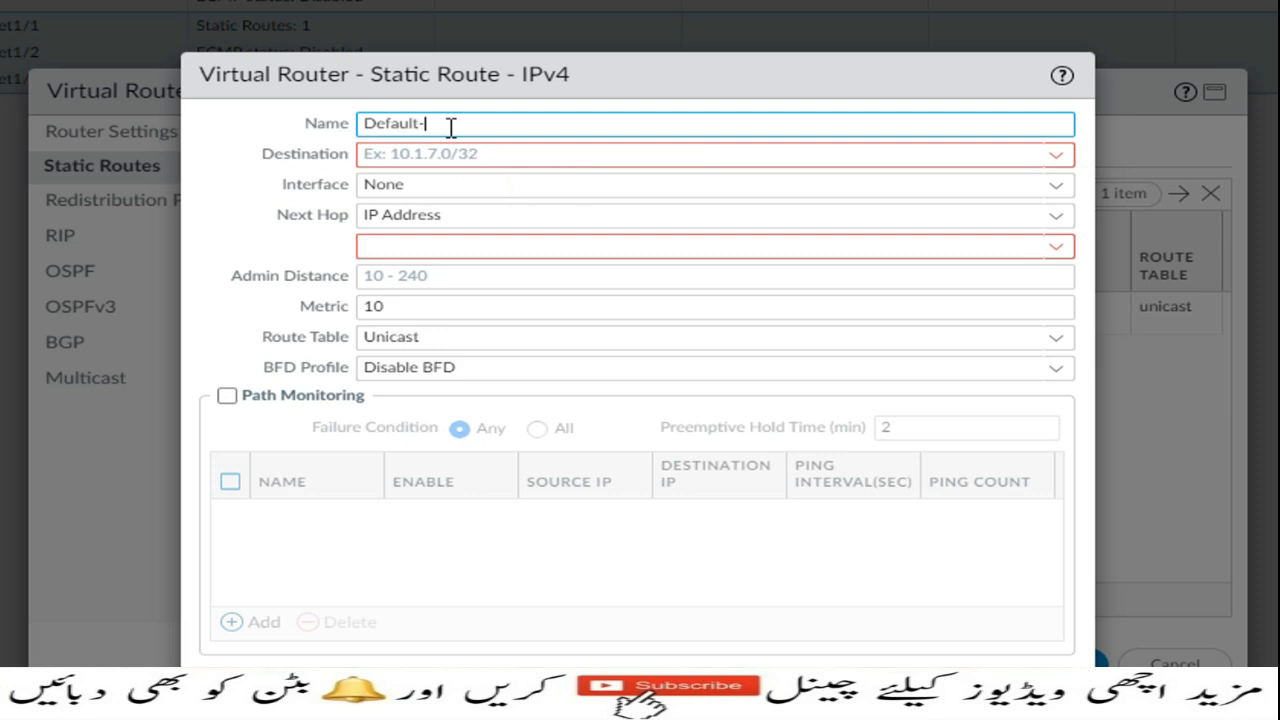
type("Gateway-2")
left_click(411, 149)
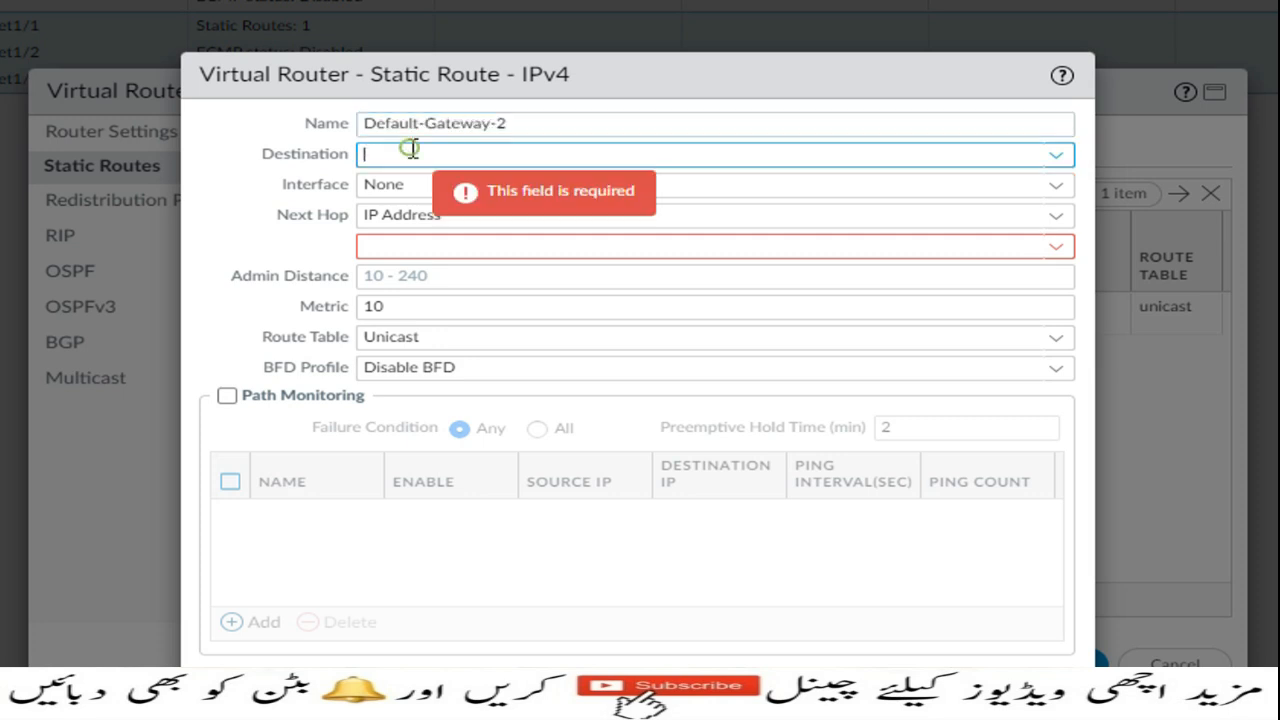
type("0.0.0.0/0")
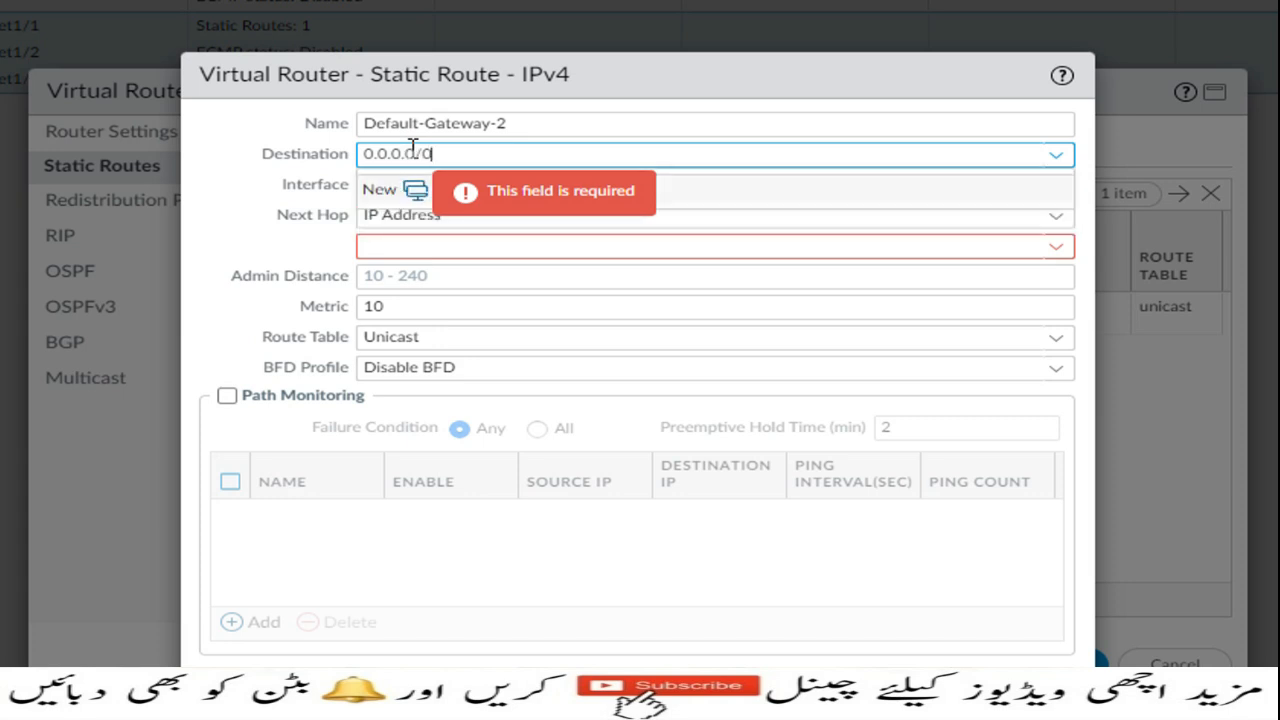
- Set the new route's interface to ethernet1/2 and its next hop to 192.168.20.1, and save the route and virtual router
left_click(250, 182)
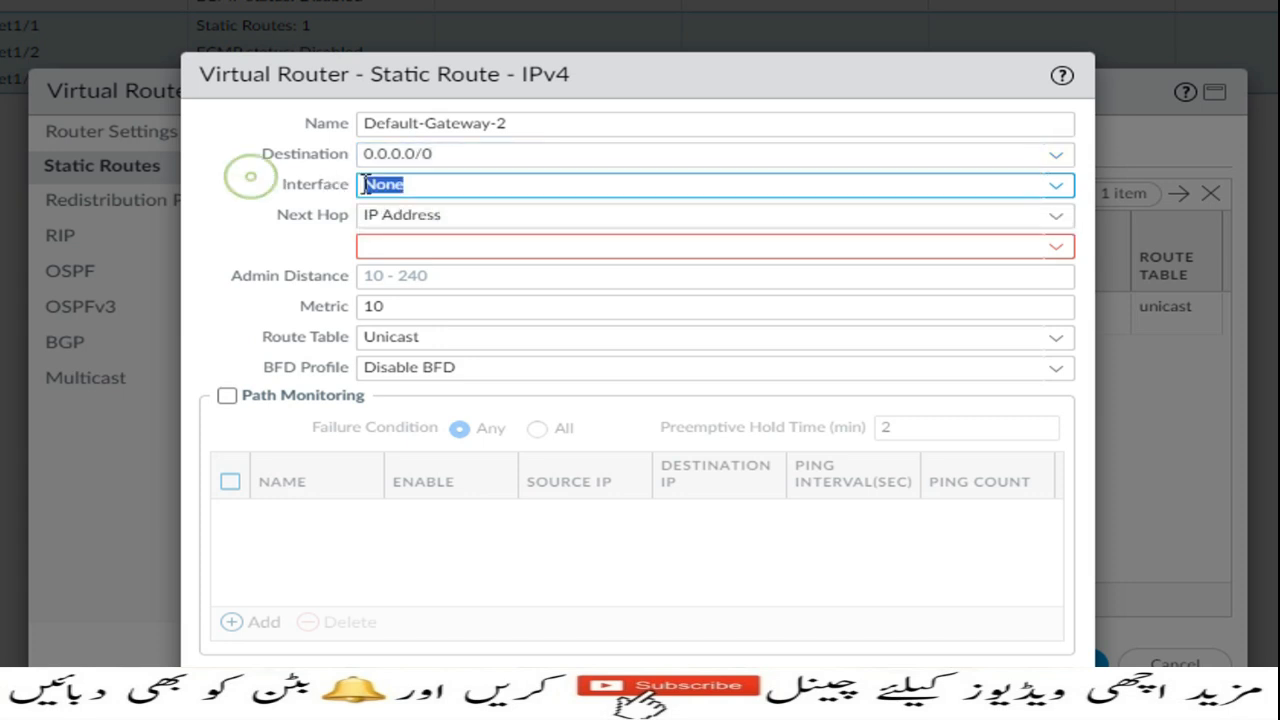
left_click(1055, 186)
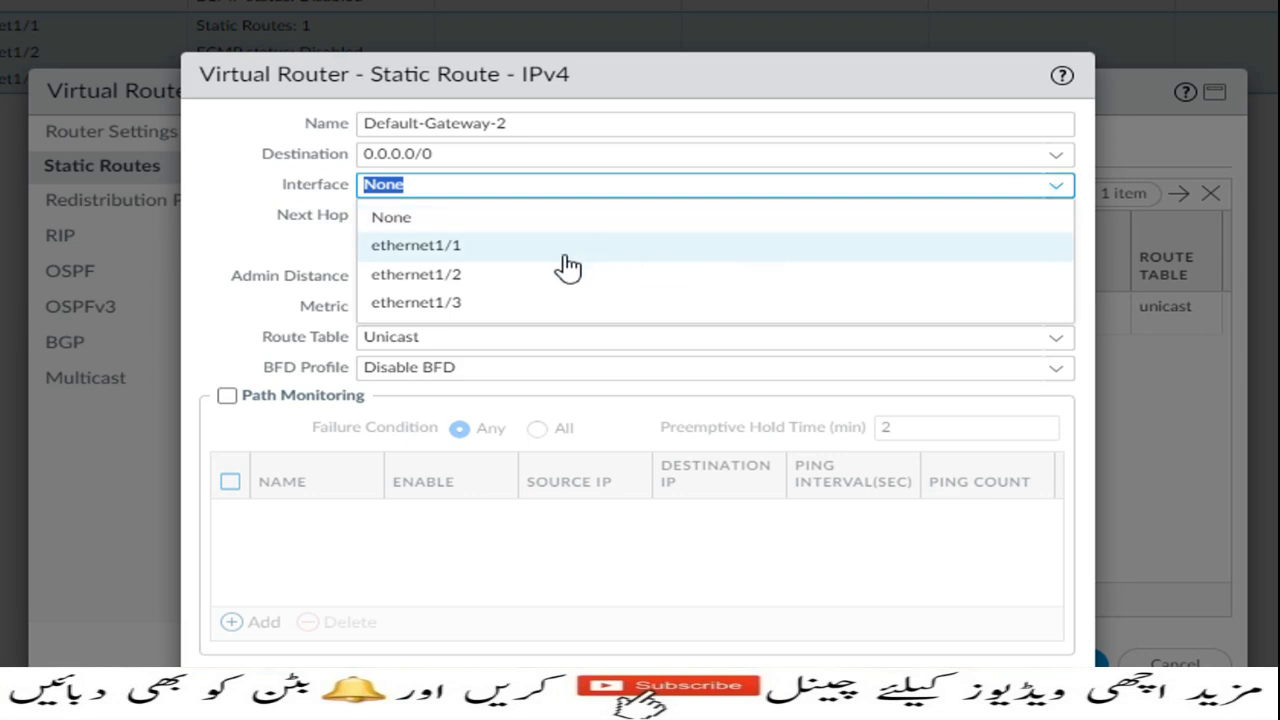
left_click(533, 279)
left_click(440, 249)
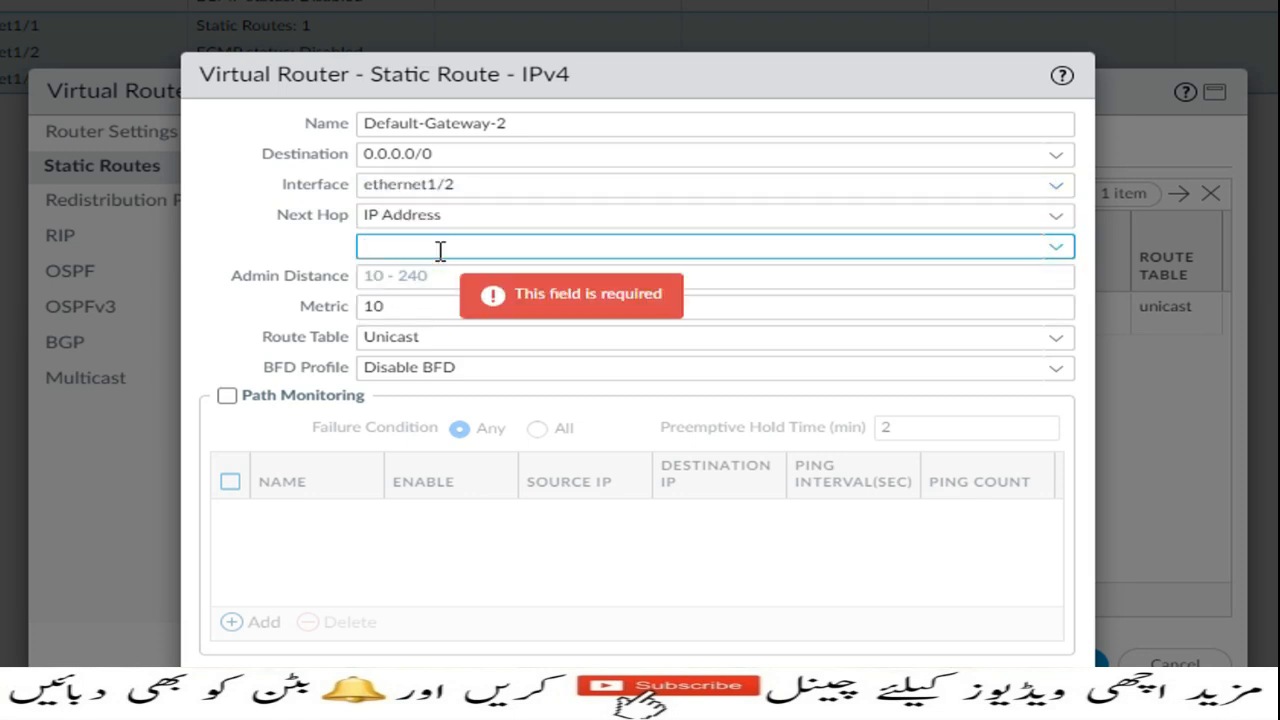
type("192.168.20.1")
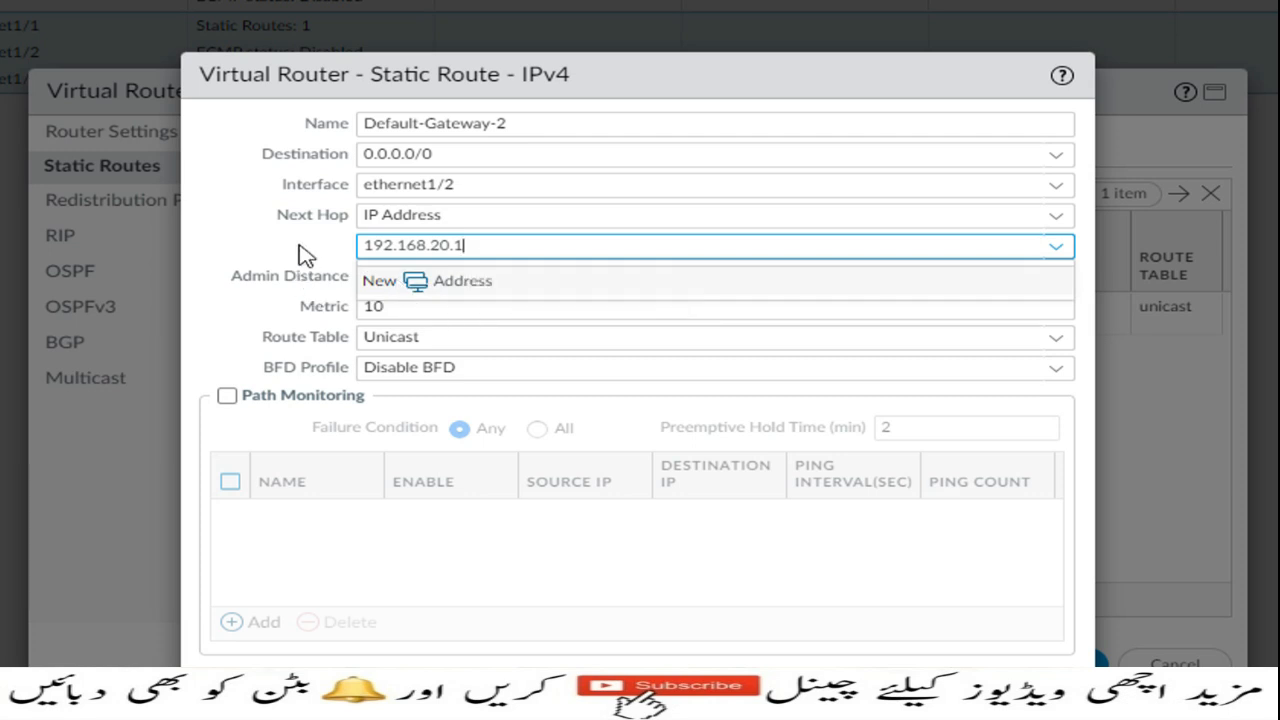
key("ctrl+a")
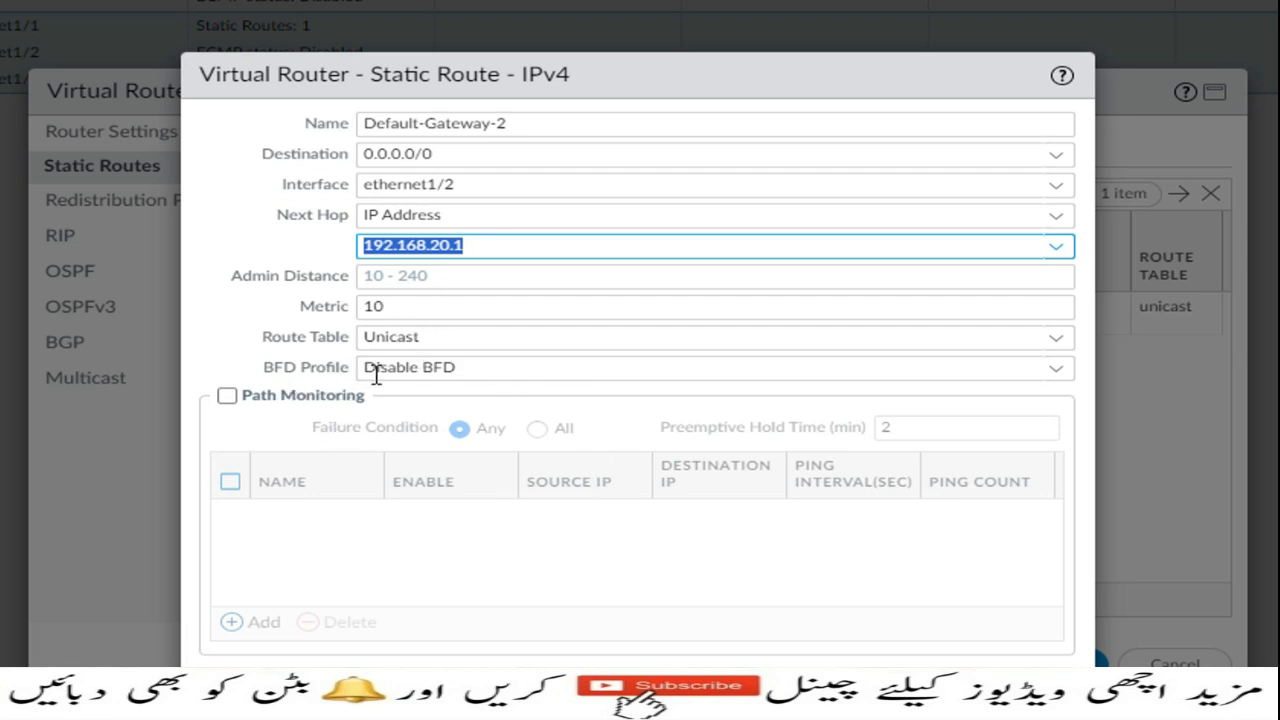
scroll(340, 424, "down", 2)
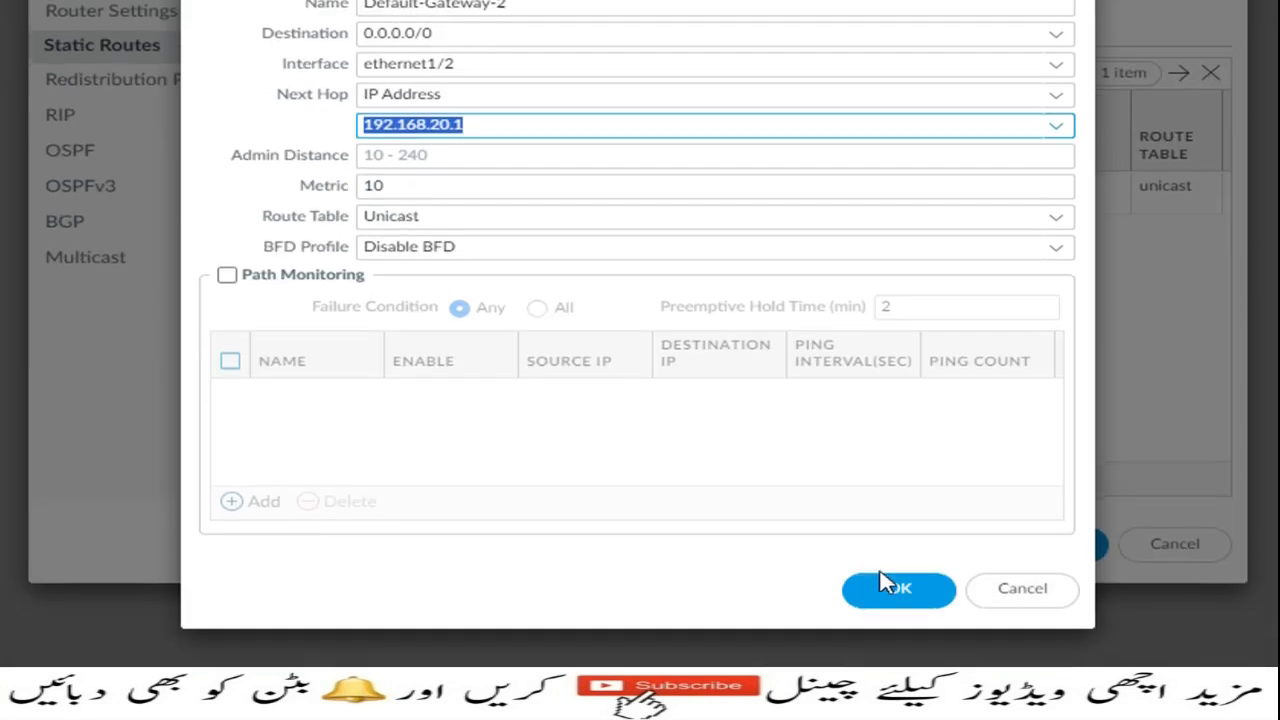
left_click(894, 574)
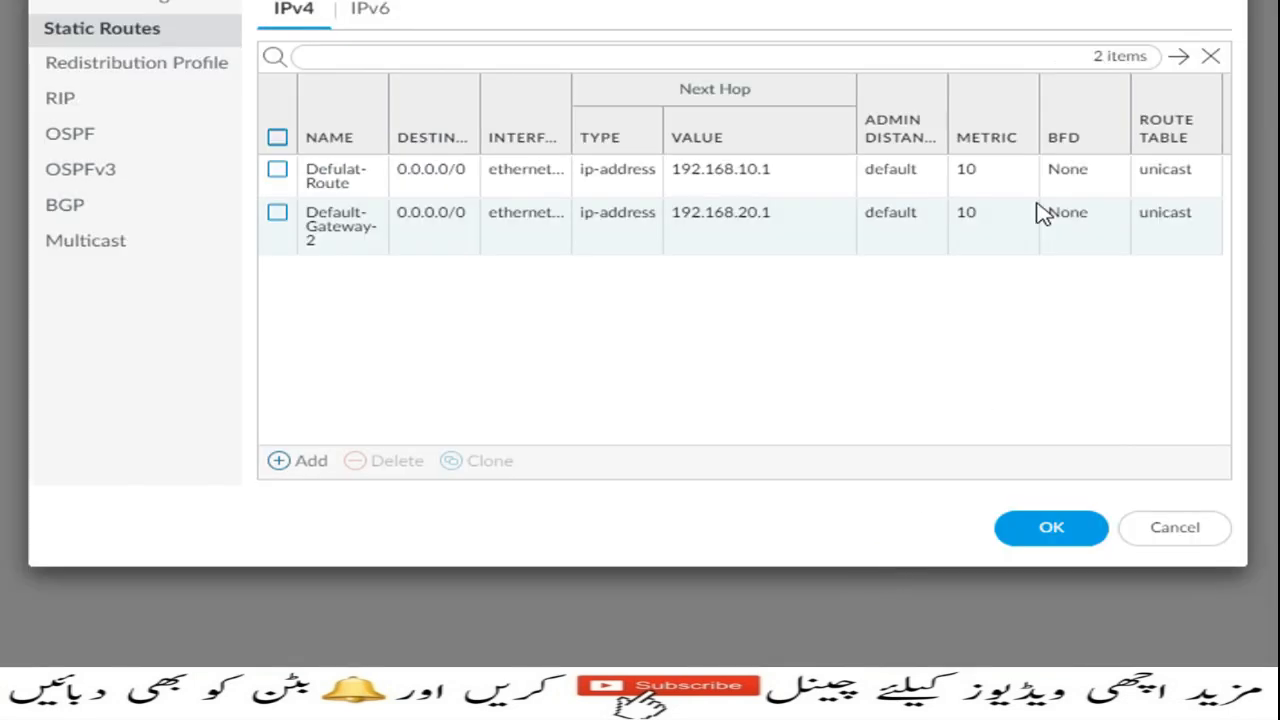
left_click(1055, 530)
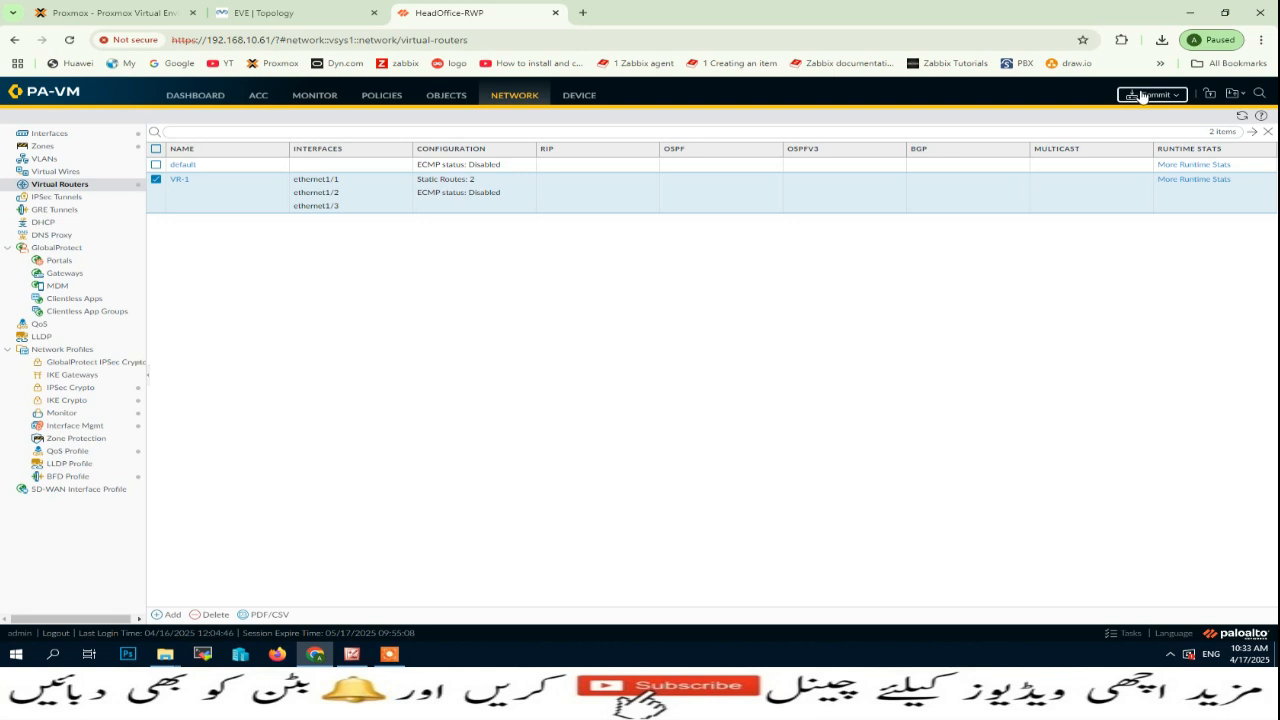
- Try to commit the new static route and read the details in the commit status
left_click(1143, 95)
left_click(766, 497)
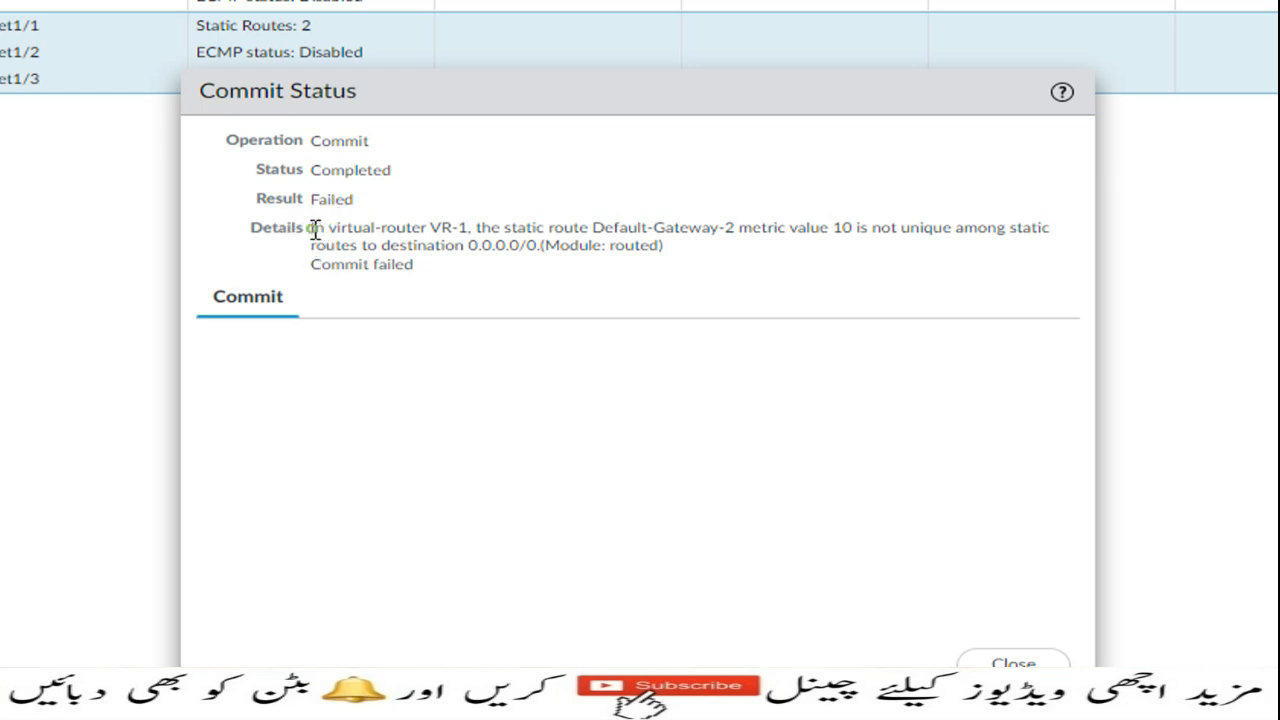
left_click_drag(313, 228, 660, 249)
left_click(1018, 662)
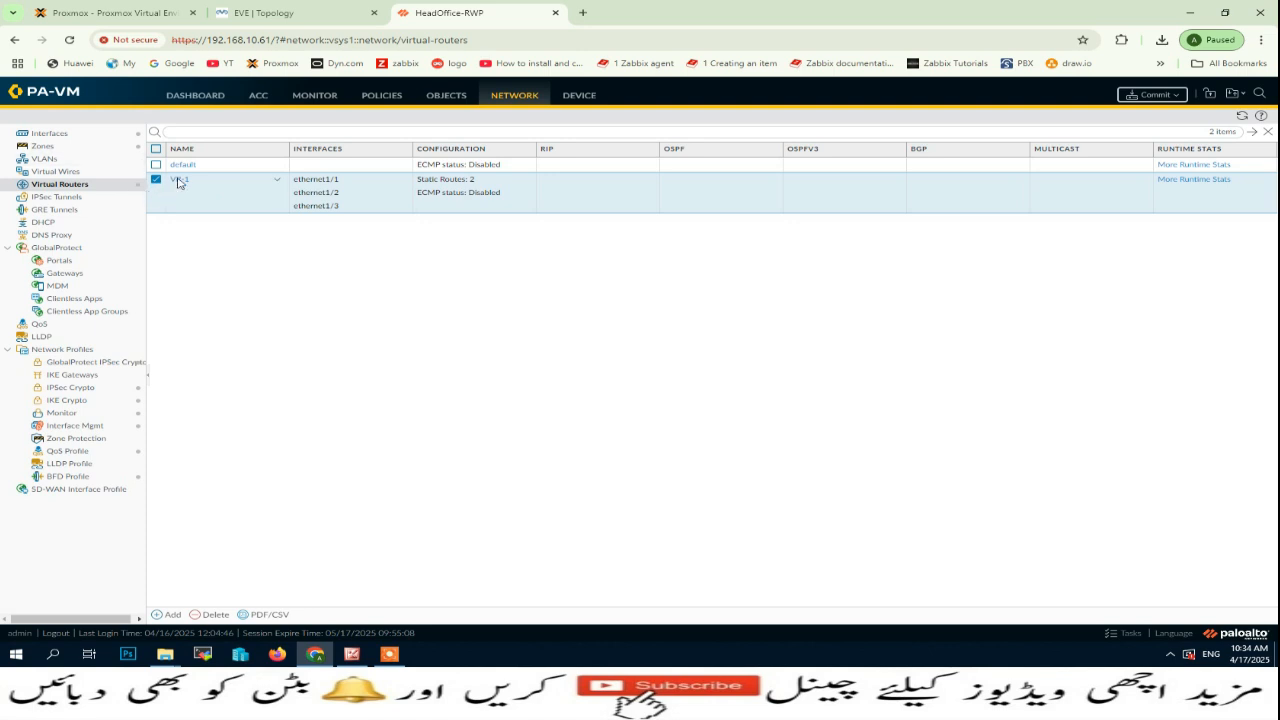
- Set the metric of VR-1's static route Default-Gateway-2 to 20 and save the virtual router
left_click(177, 180)
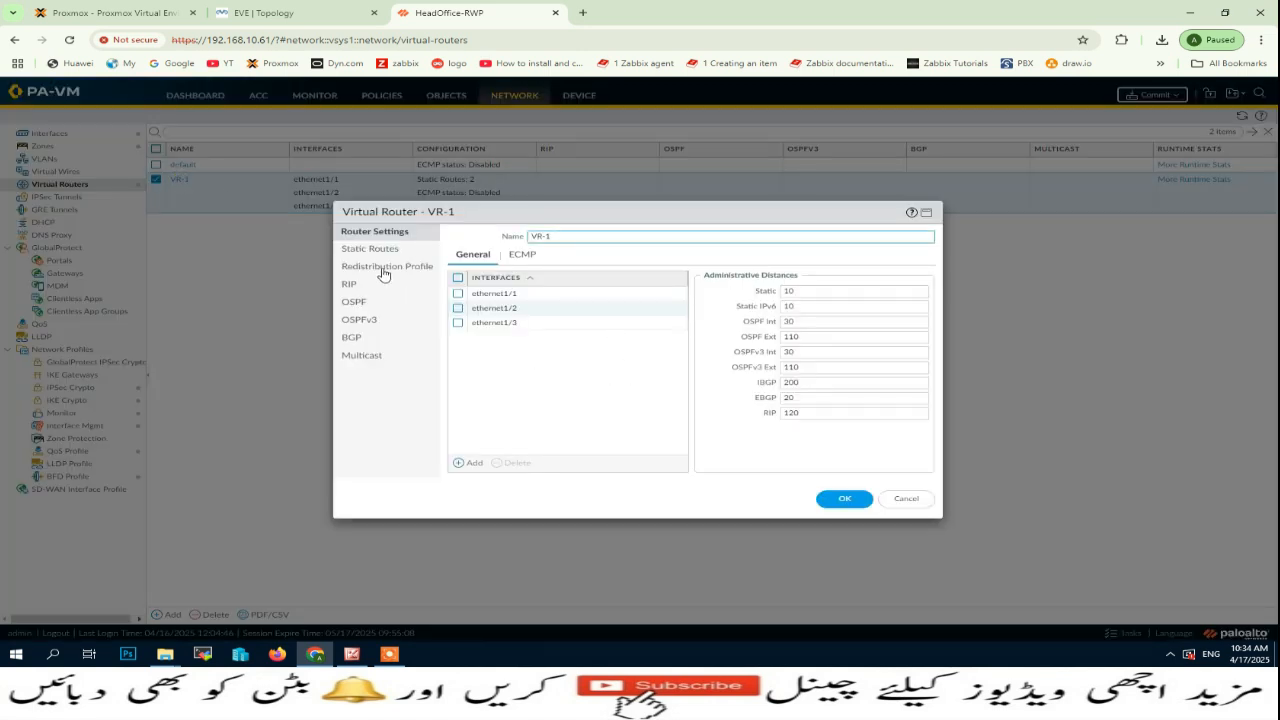
left_click(380, 250)
left_click(488, 349)
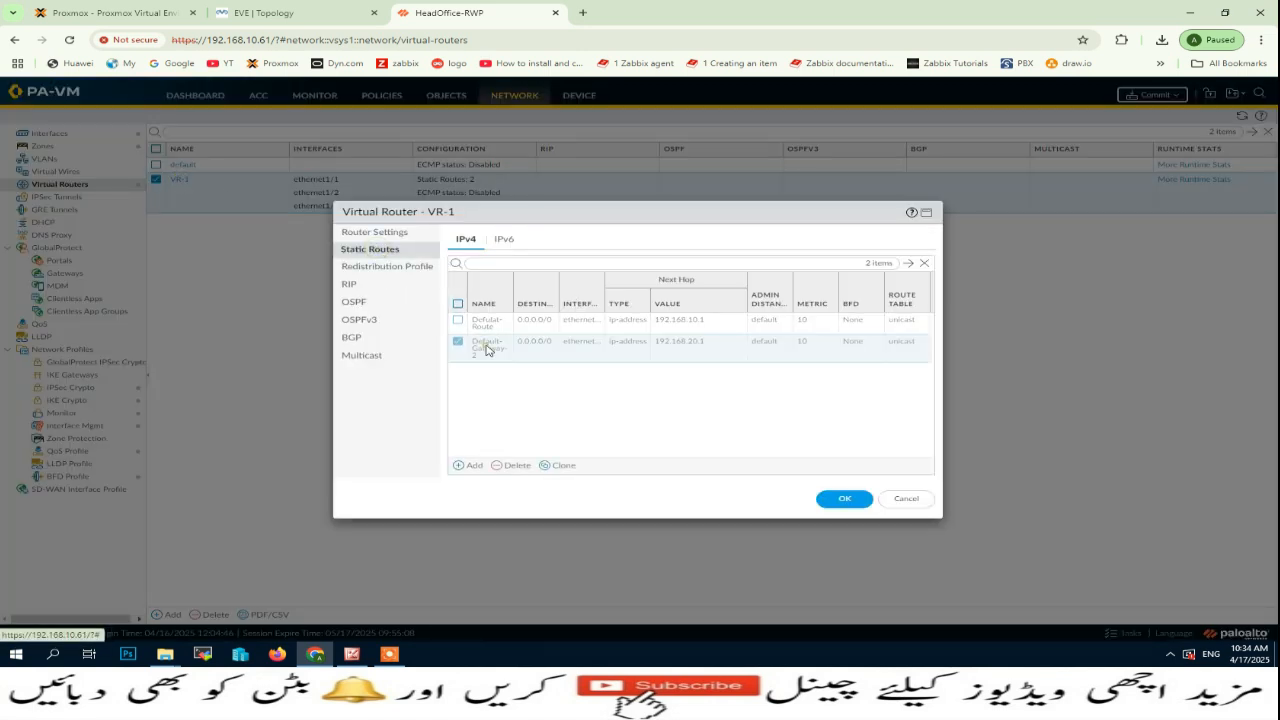
double_click(508, 319)
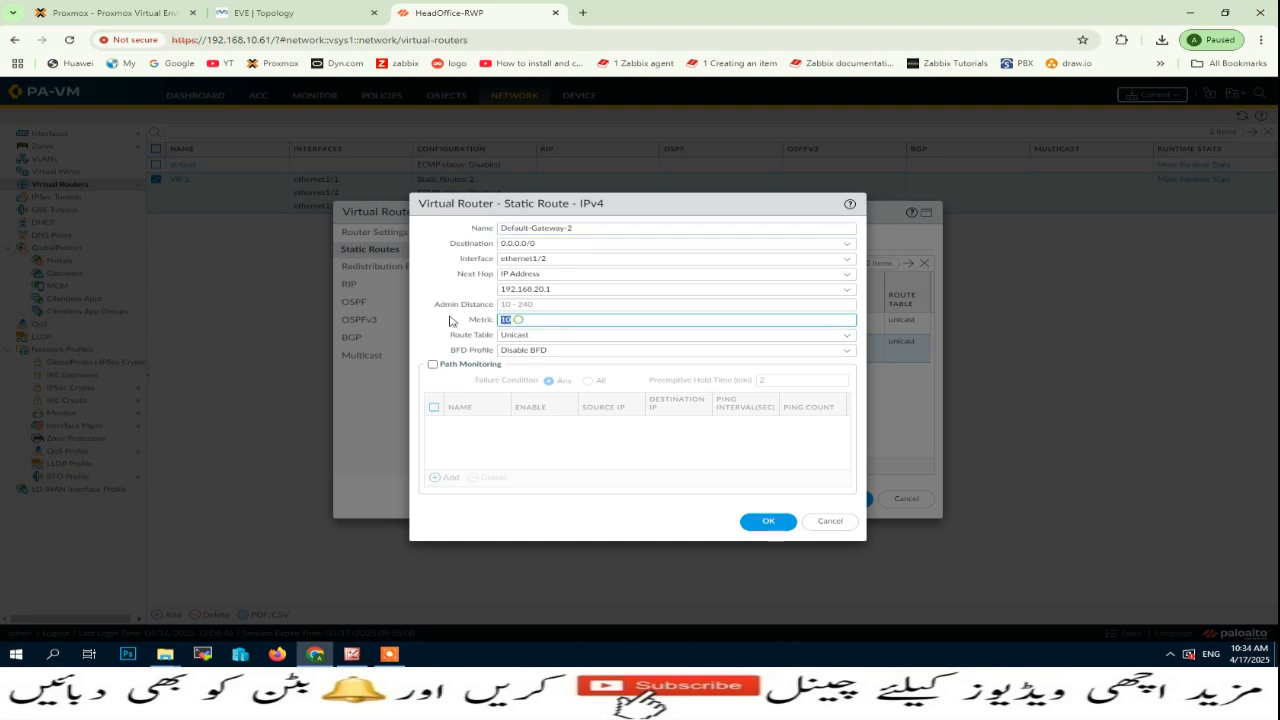
left_click(779, 526)
left_click(843, 499)
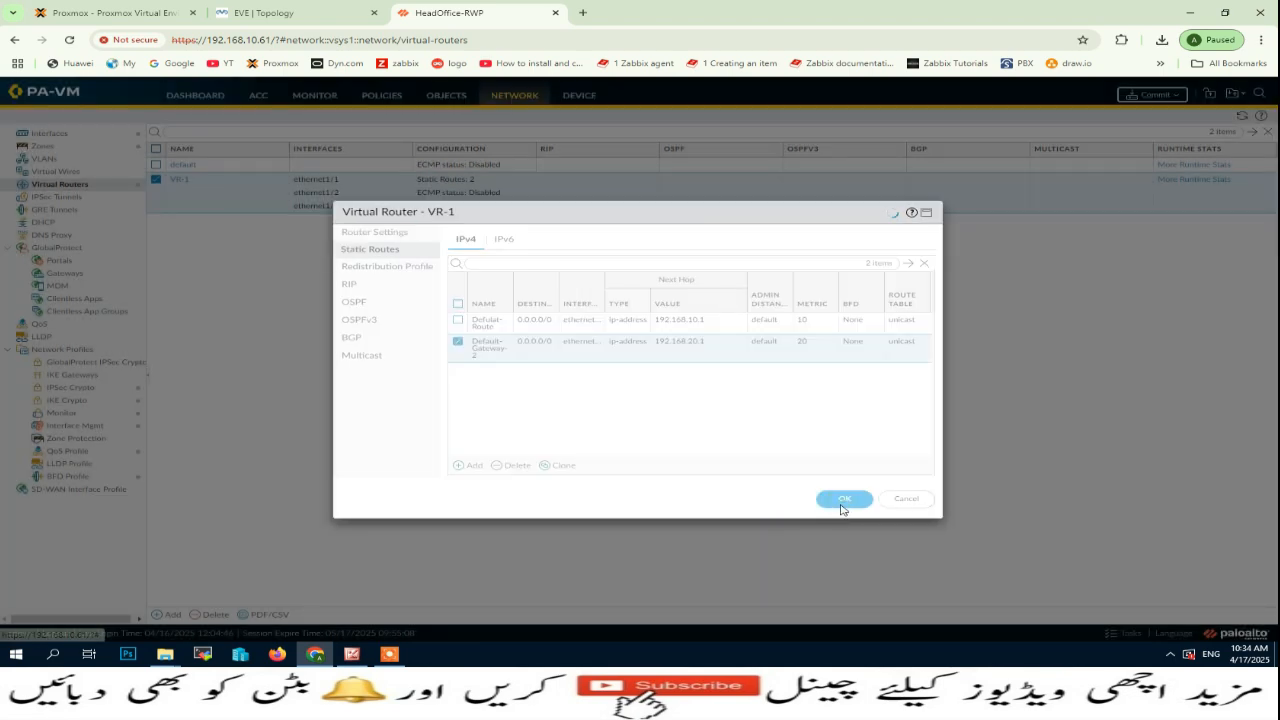
- Commit all changes to the firewall's running configuration and dismiss the commit status
left_click(1152, 98)
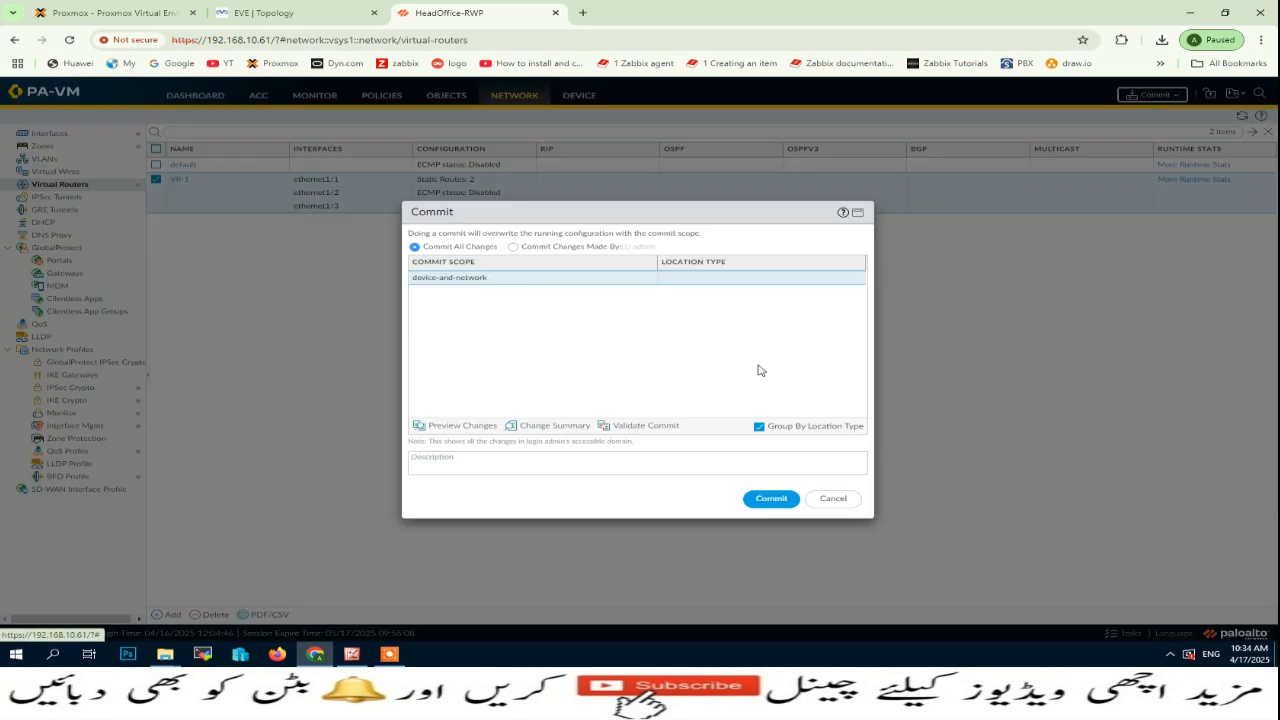
left_click(767, 500)
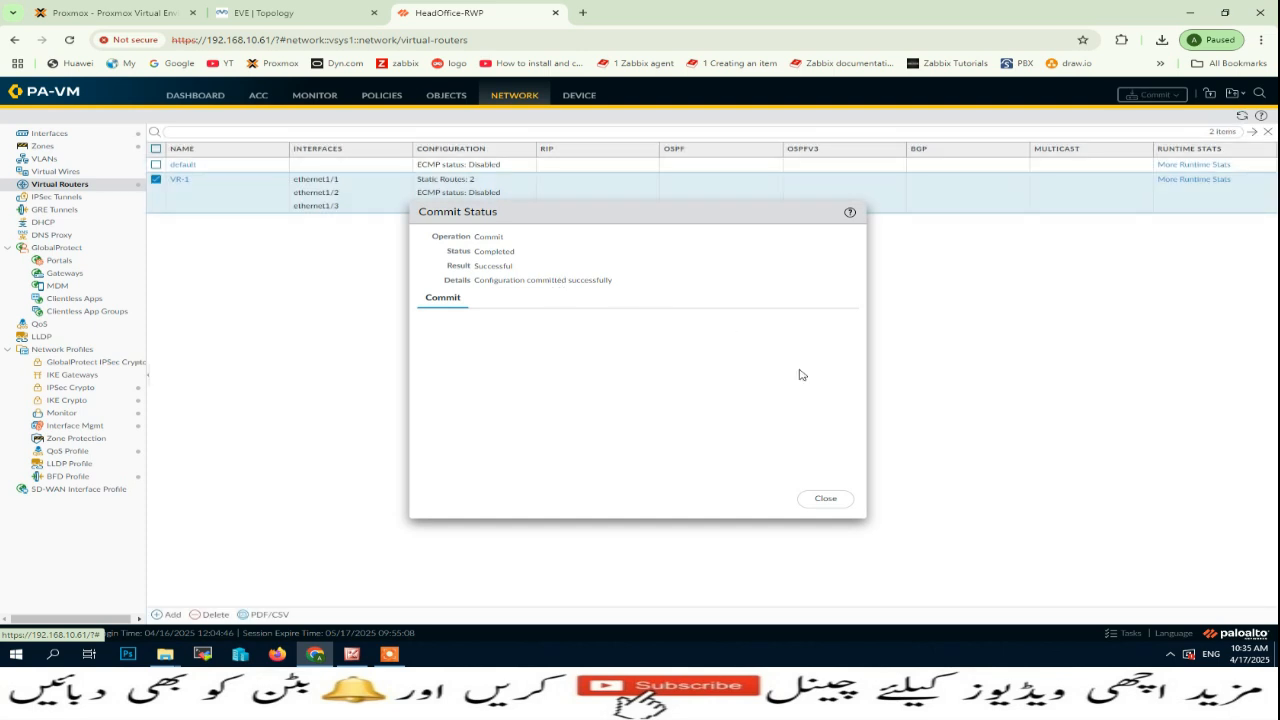
left_click(826, 498)
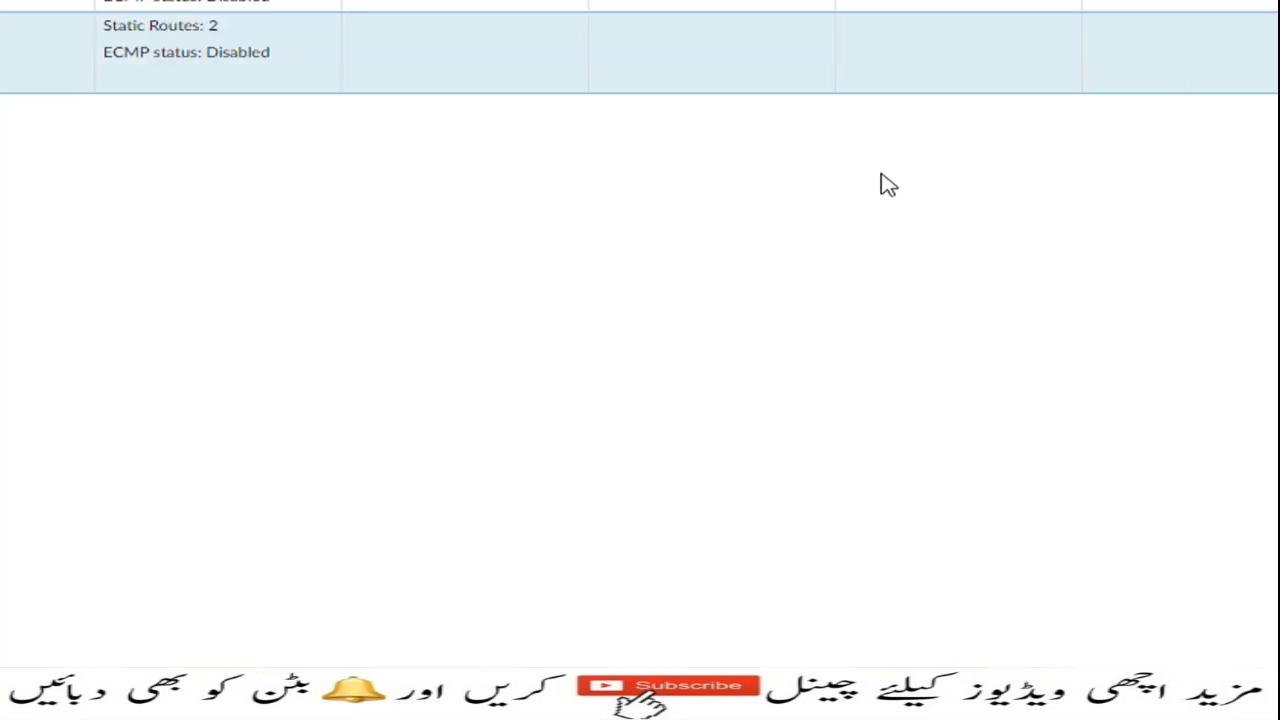
- Examine the route table and forwarding table in VR-1's runtime statistics
left_click(1090, 103)
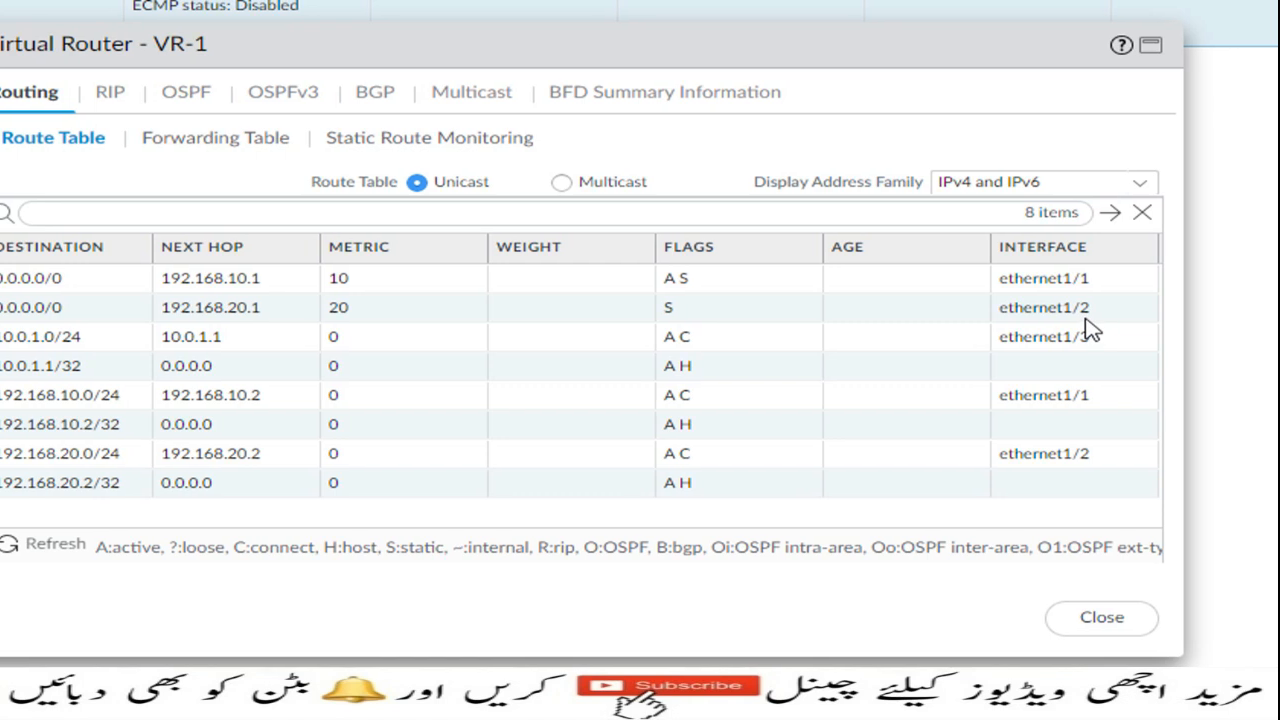
left_click(251, 146)
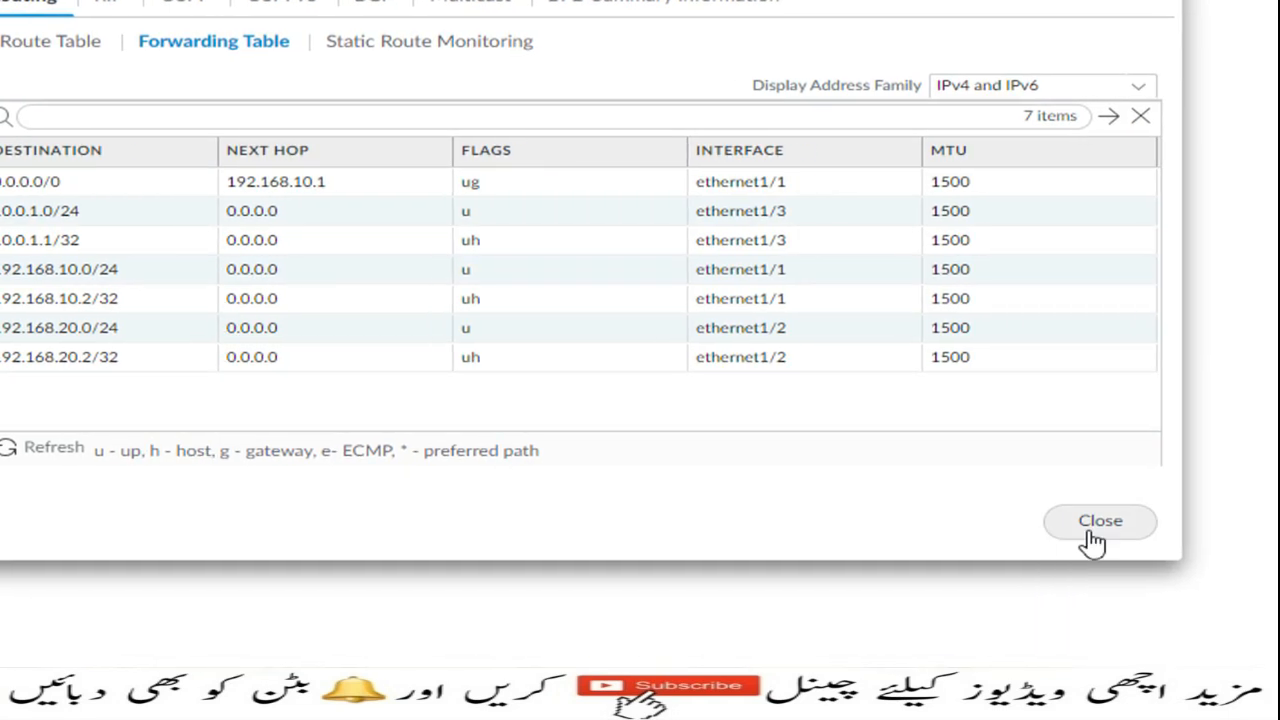
left_click(1093, 538)
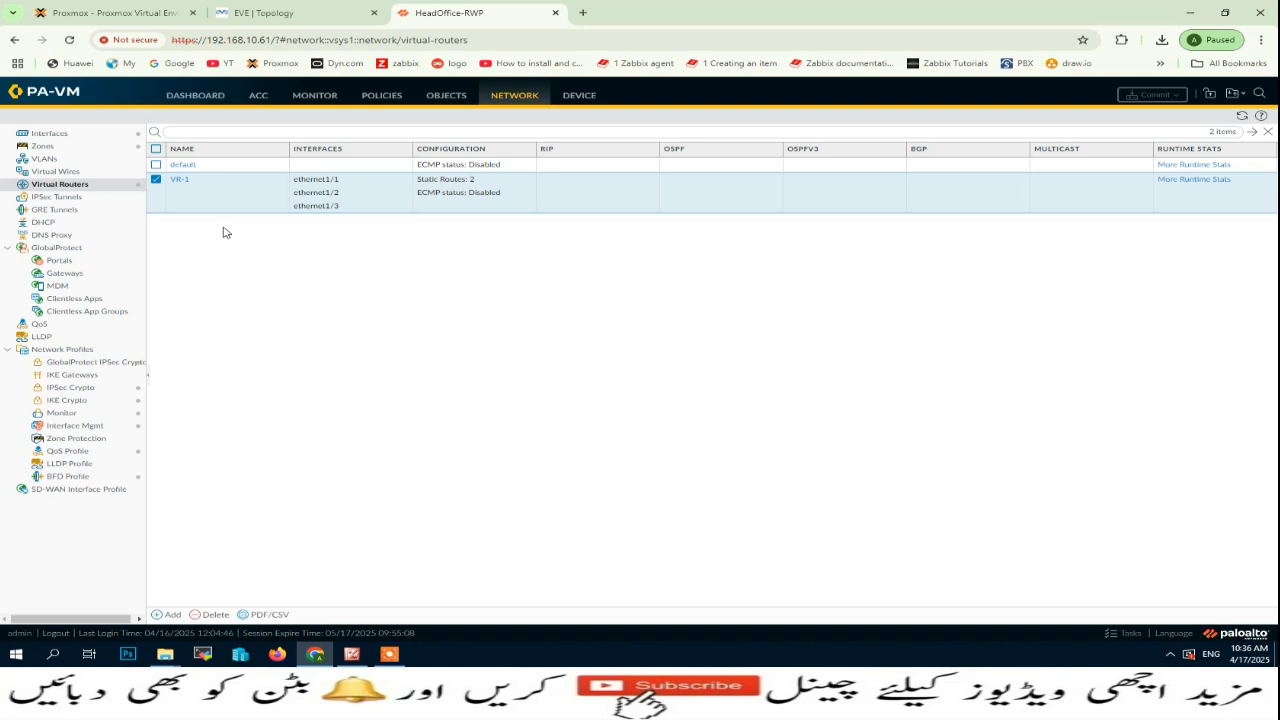
- Set the metric of VR-1's static route Default-Gateway-2 to 10 and accept the route
left_click(178, 180)
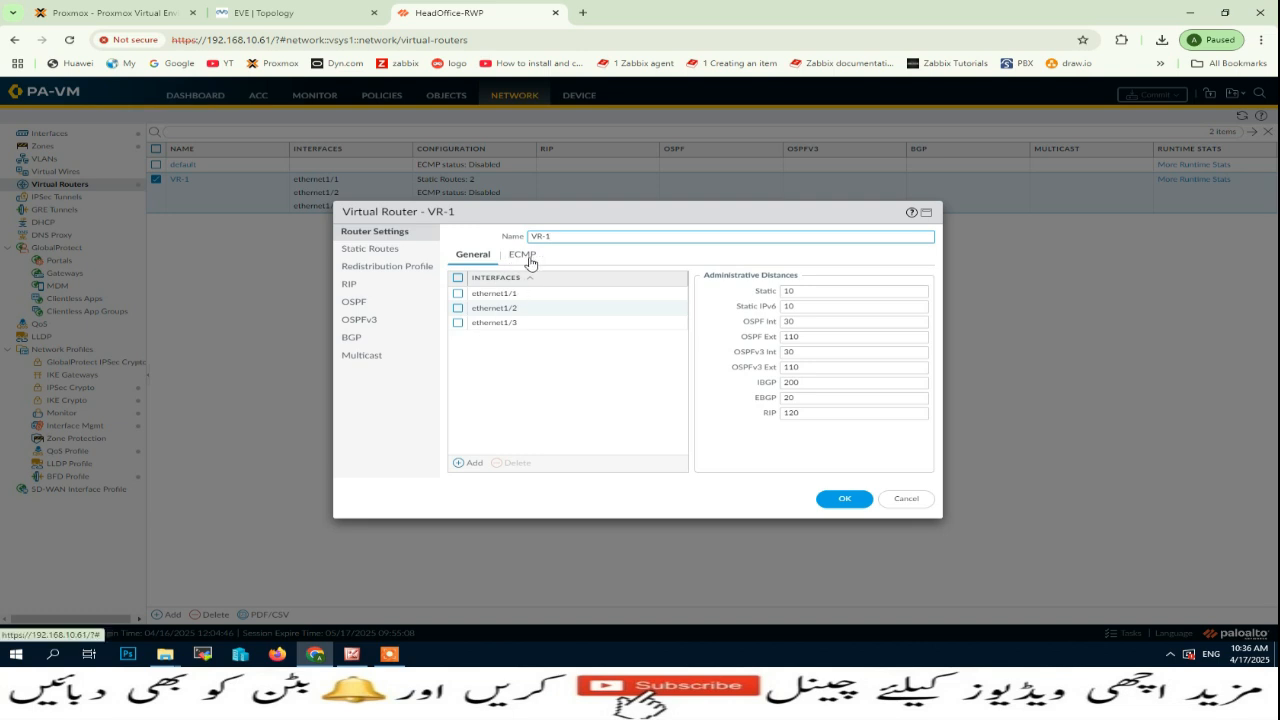
left_click(362, 250)
left_click(489, 348)
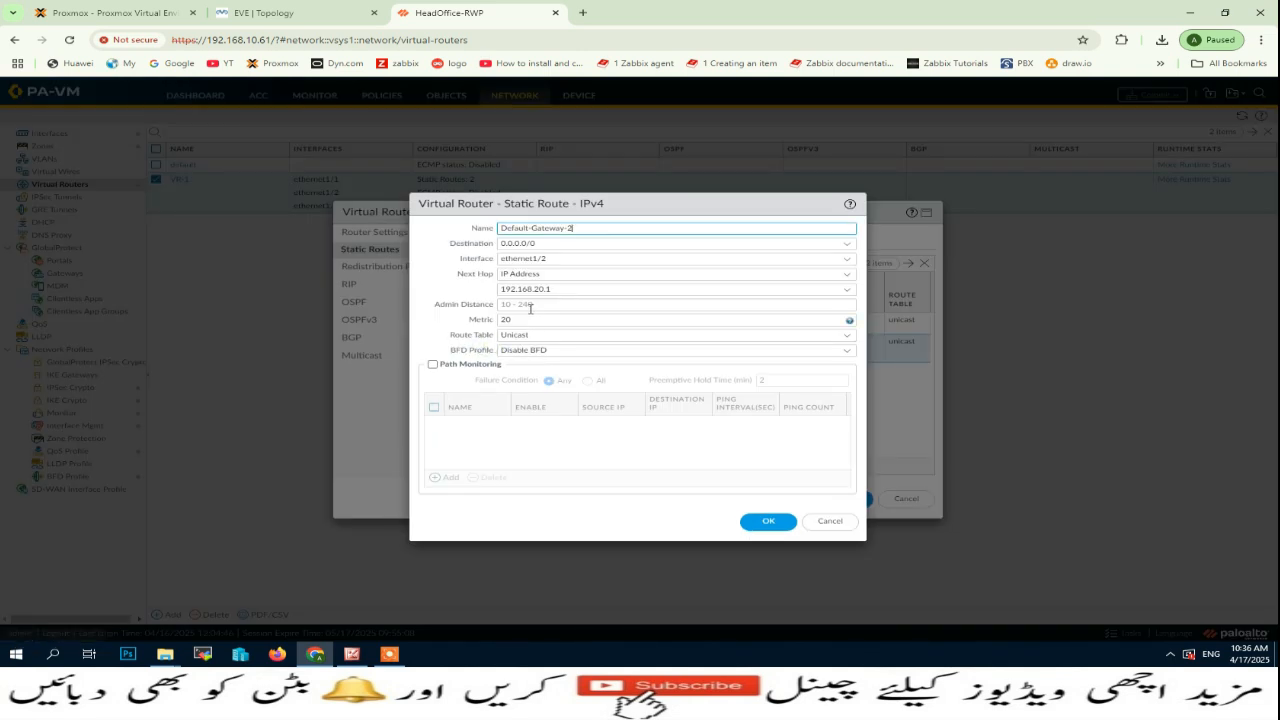
left_click_drag(519, 321, 493, 325)
type("1")
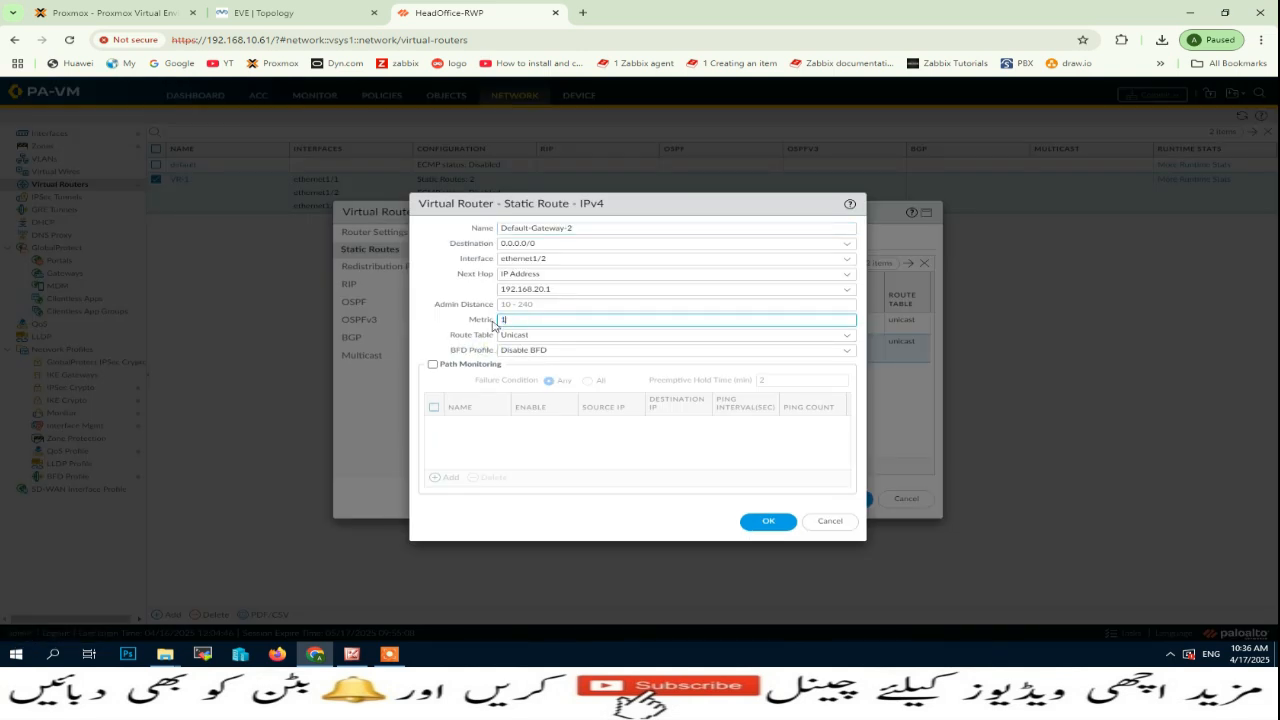
type("0")
left_click(760, 522)
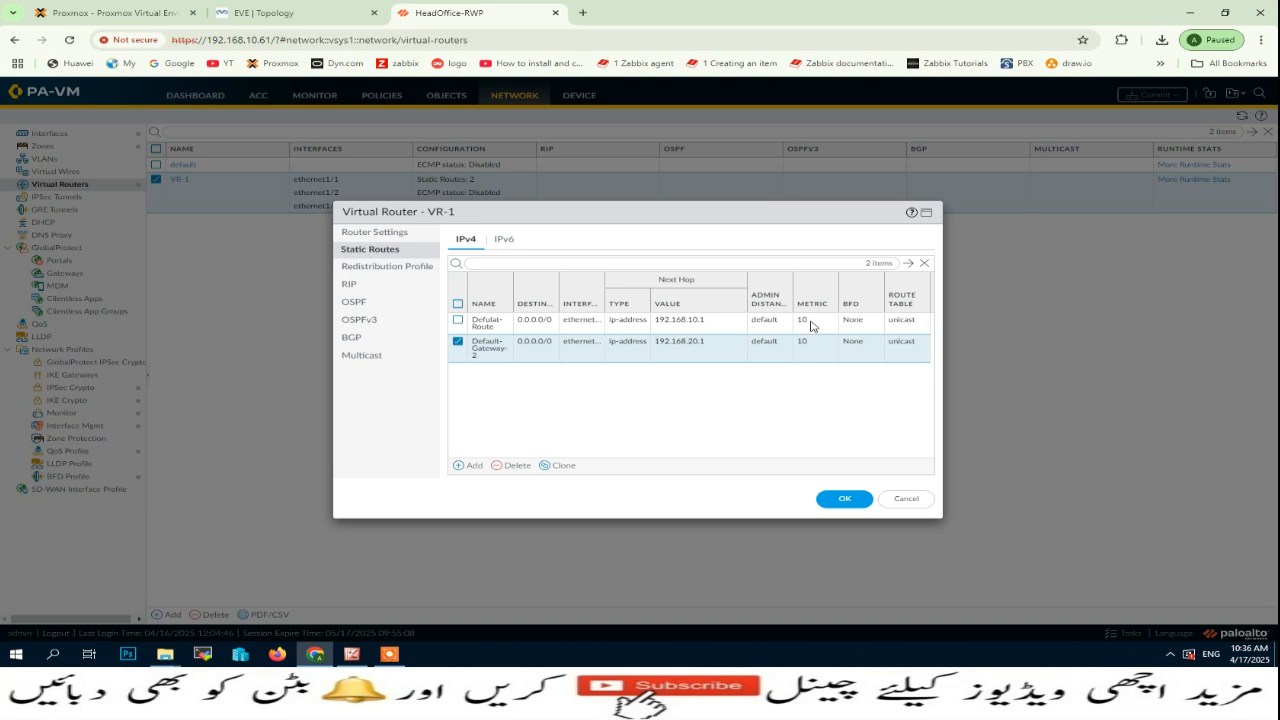
- Enable ECMP on VR-1 with the IP Modulo load-balancing method, save the virtual router and confirm the change
left_click(376, 232)
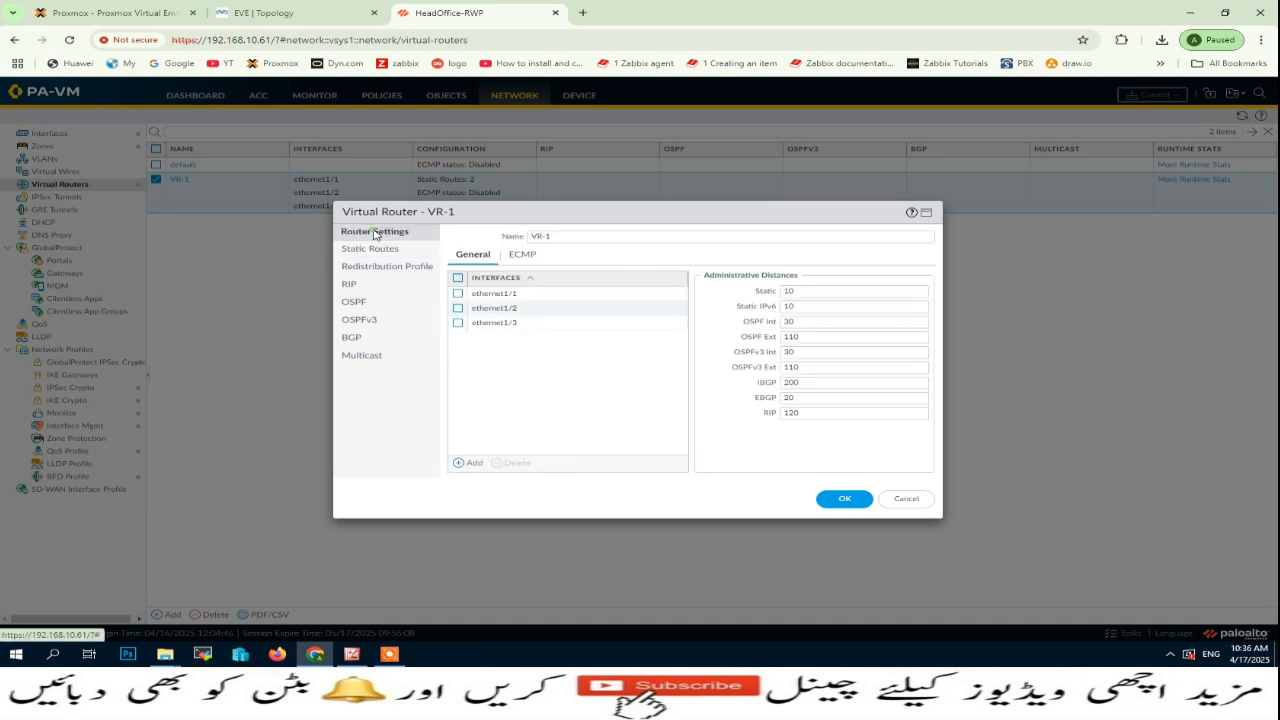
left_click(526, 257)
left_click(503, 278)
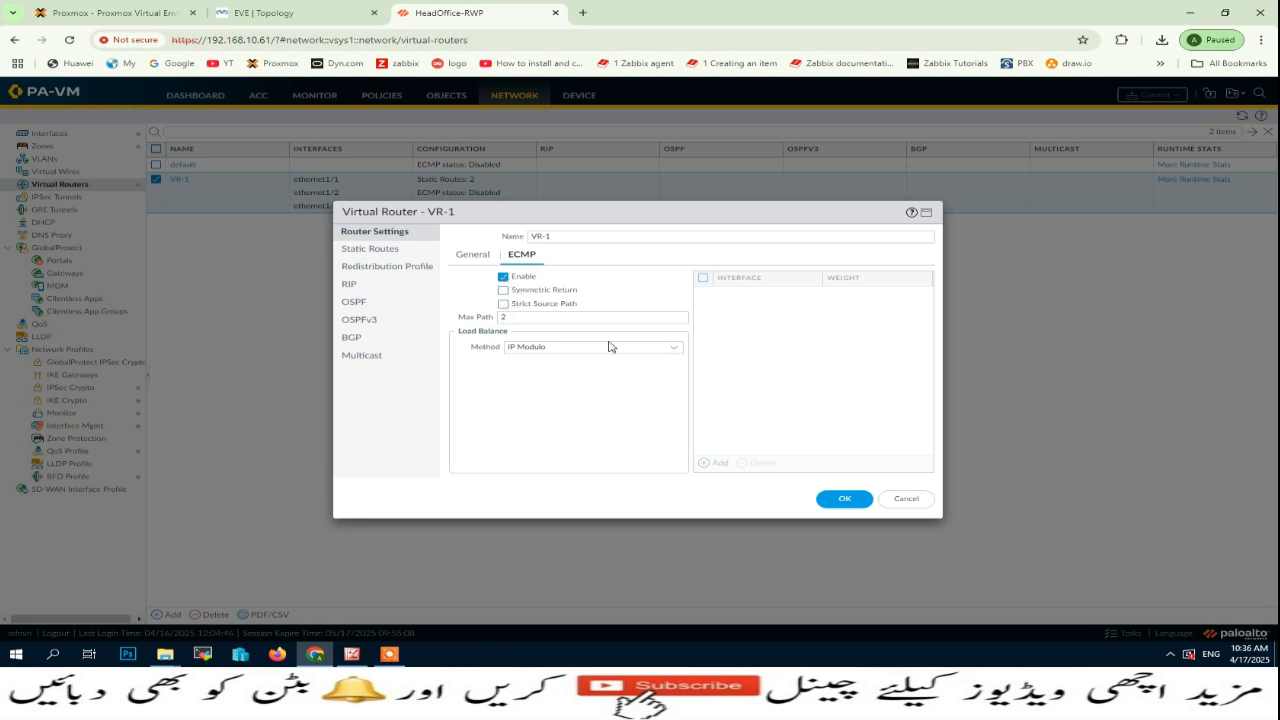
left_click(683, 352)
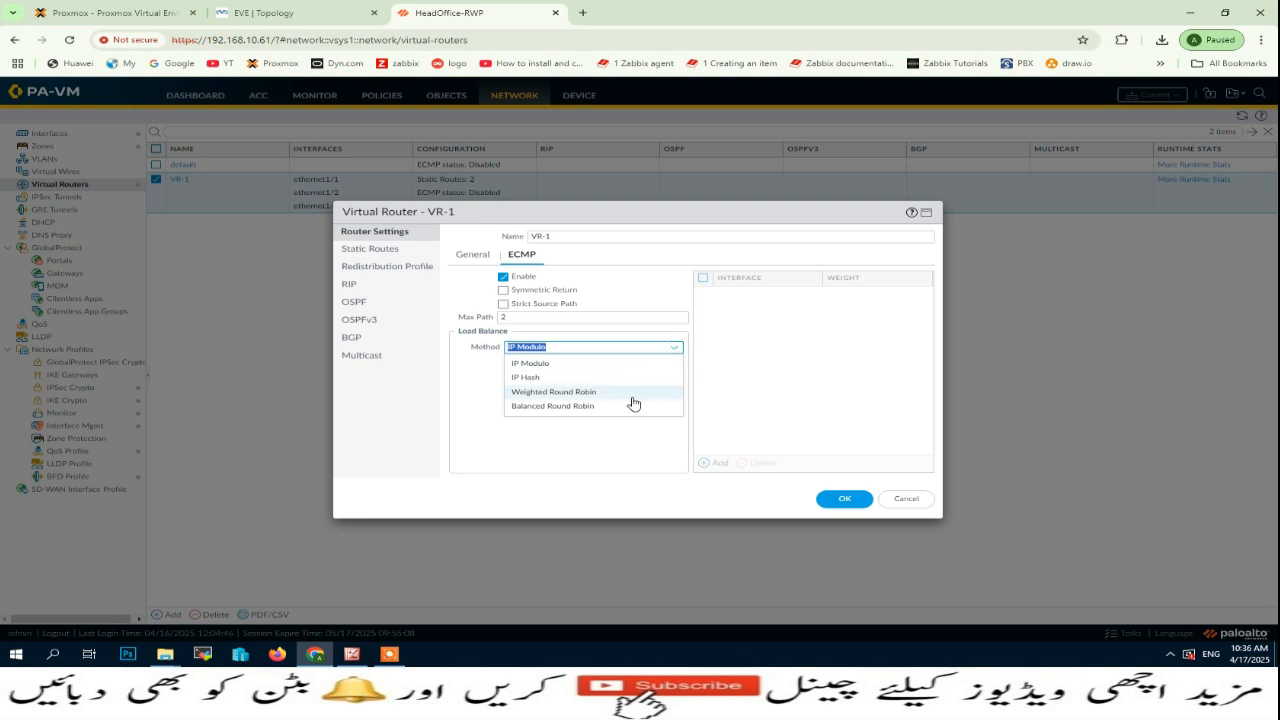
left_click(455, 385)
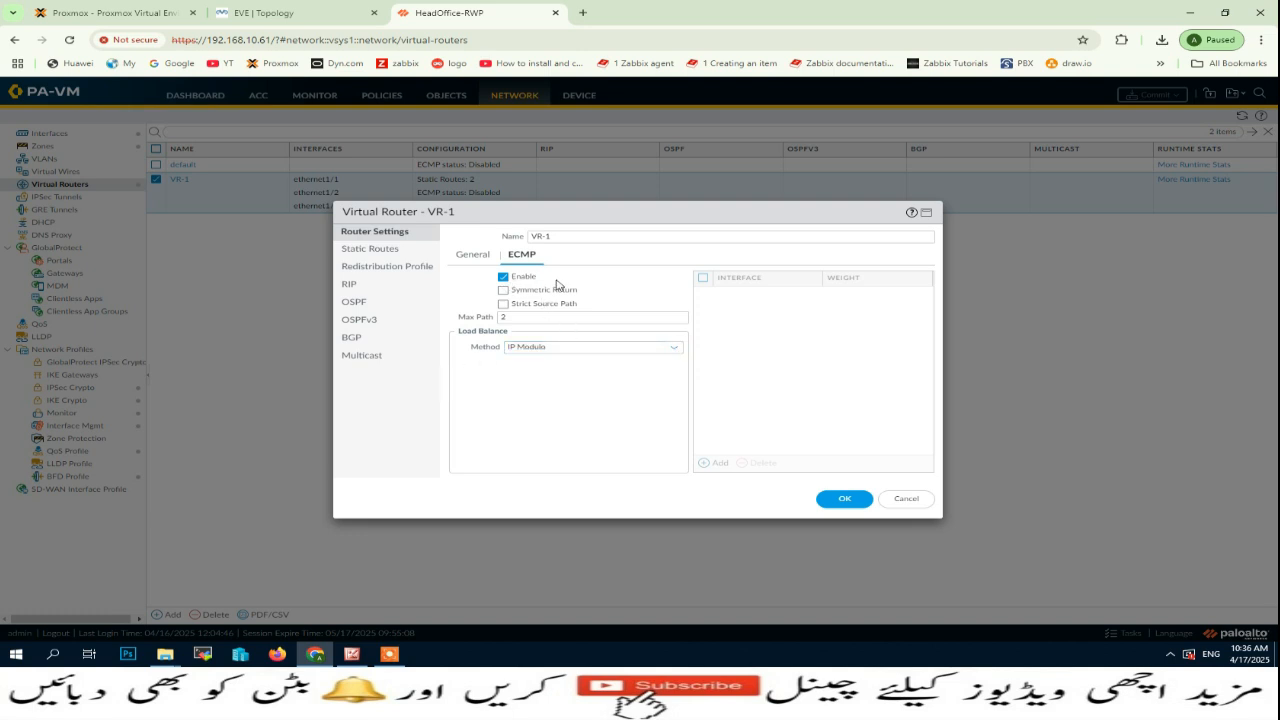
left_click(840, 505)
left_click(607, 395)
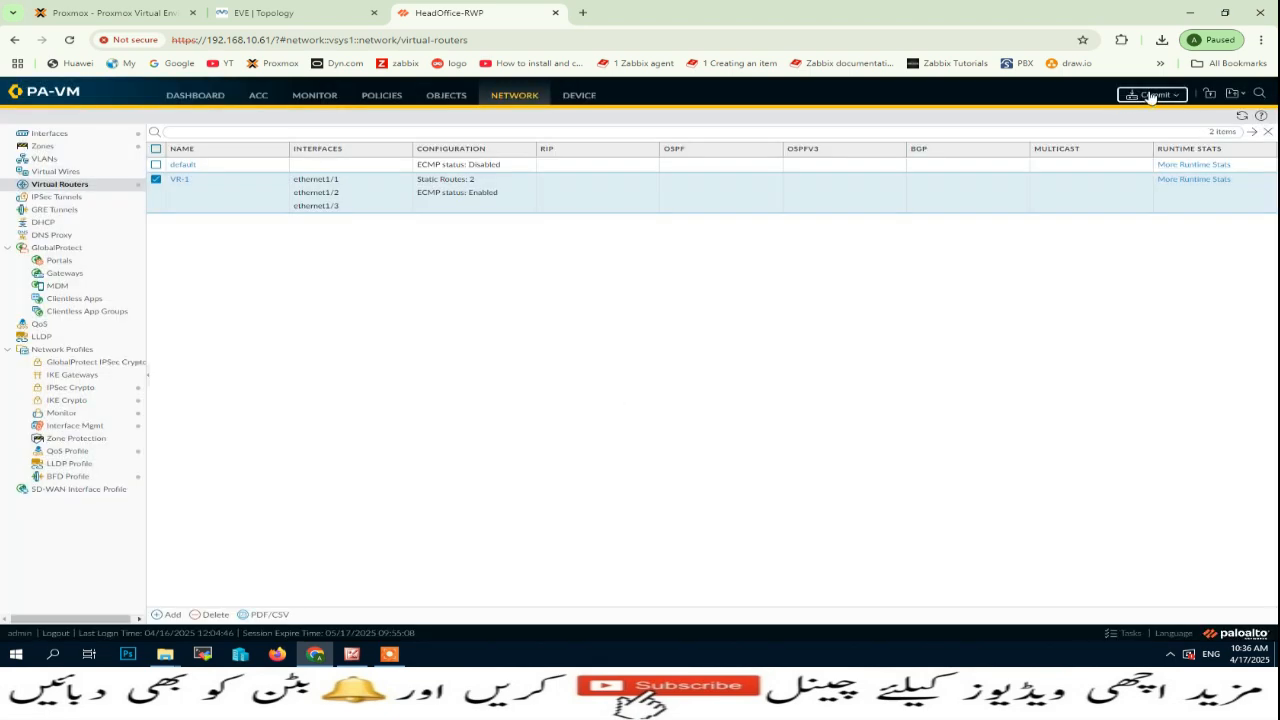
- Commit the metric and ECMP changes to the firewall and close the commit status
left_click(1149, 96)
left_click(771, 500)
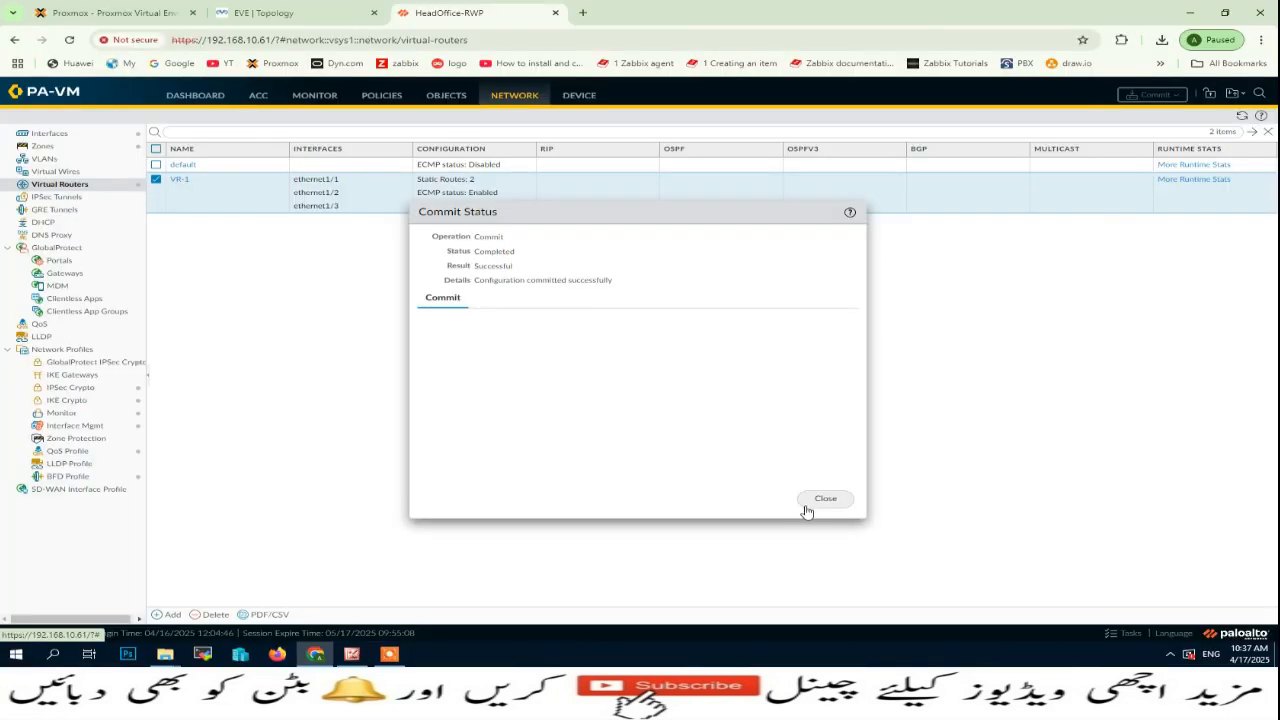
left_click(1013, 633)
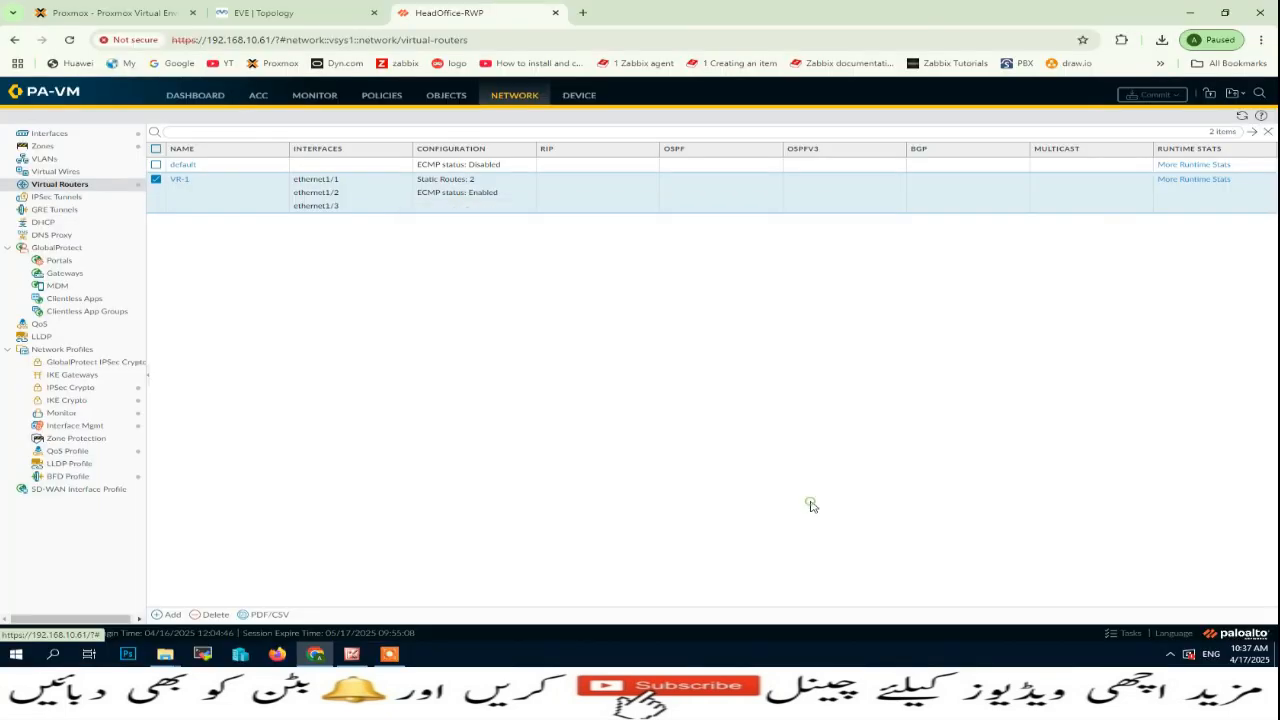
- Examine both default routes in the route table and forwarding table of VR-1's runtime statistics
left_click(1194, 180)
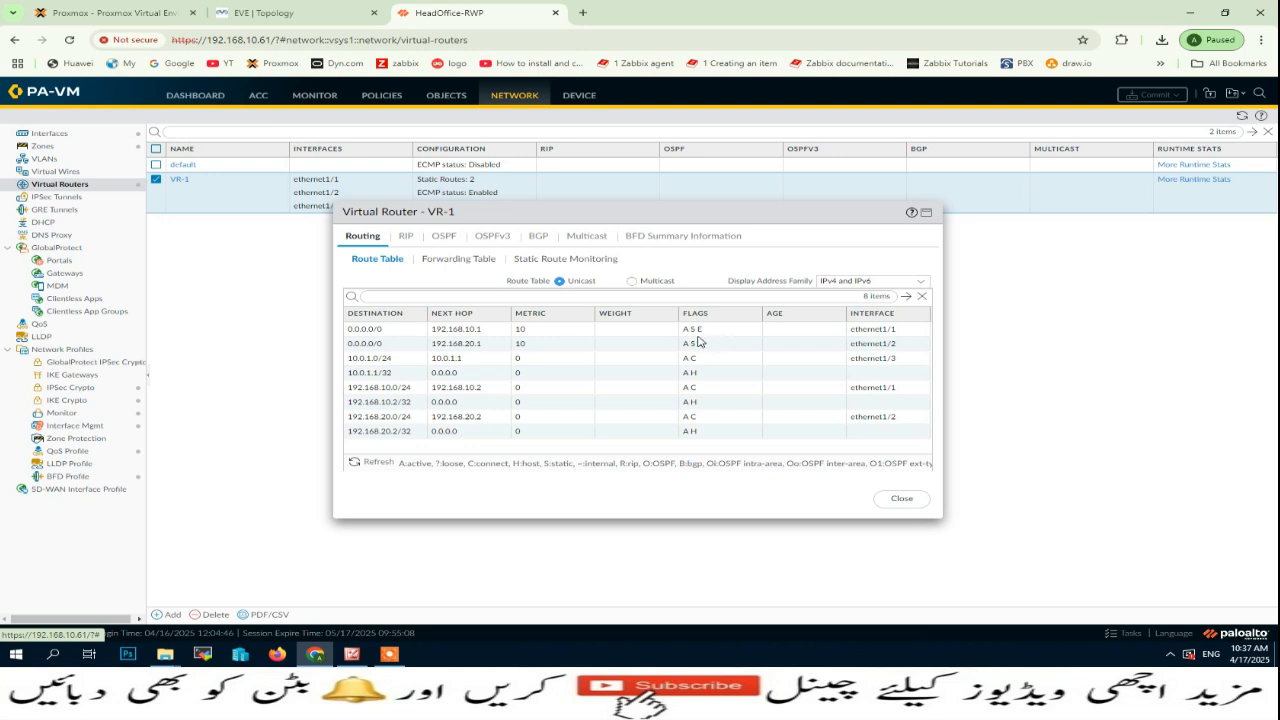
left_click(450, 260)
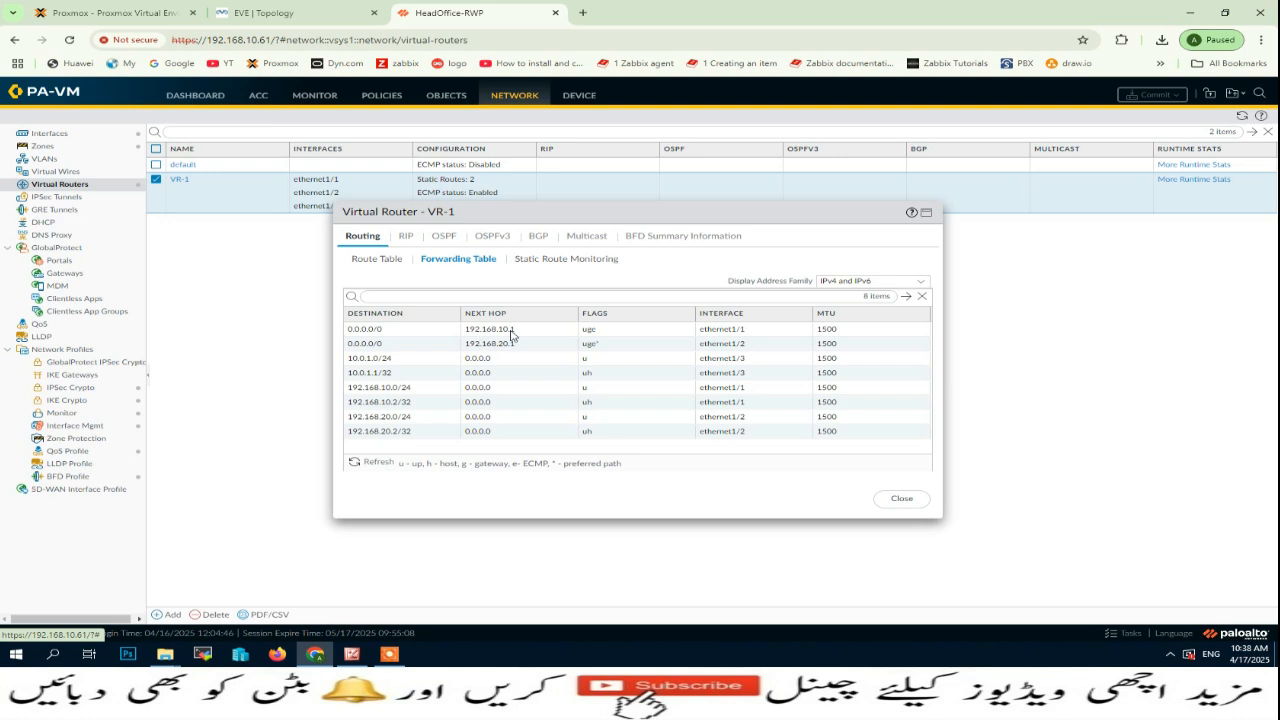
left_click(918, 506)
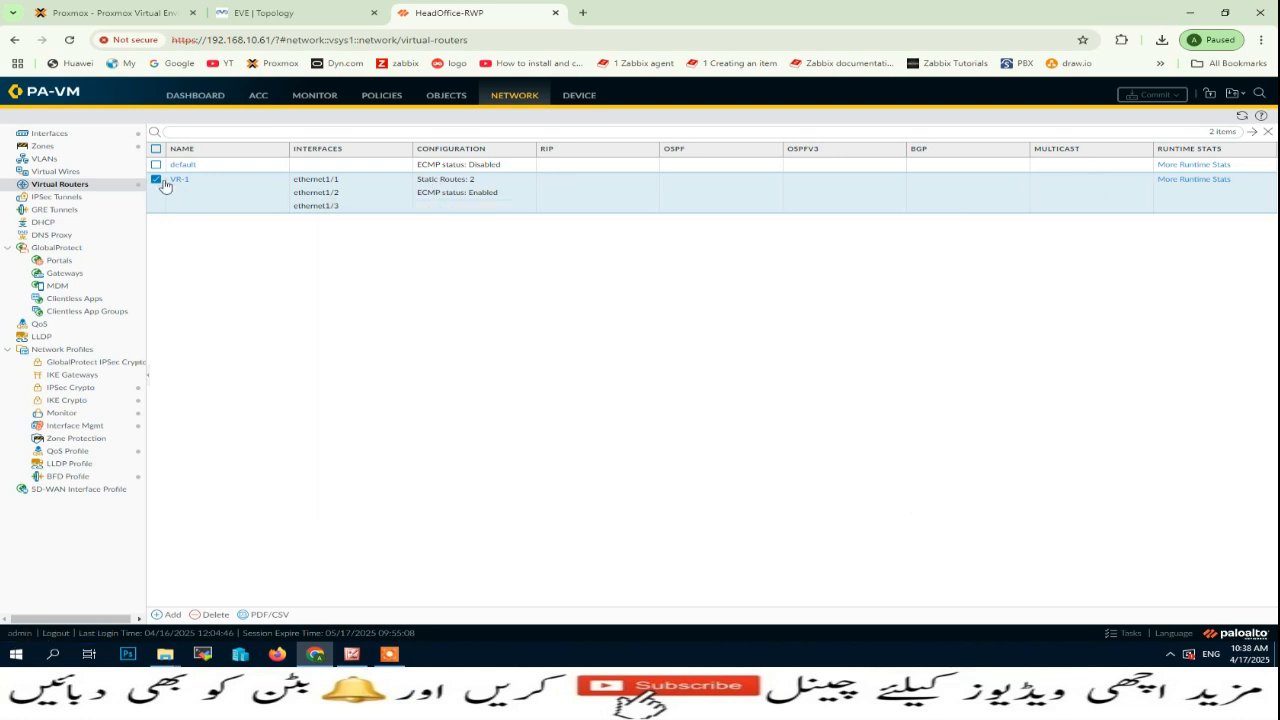
- Set the metric of VR-1's static route Default-Gateway-2 to 20 and accept the route
left_click(175, 181)
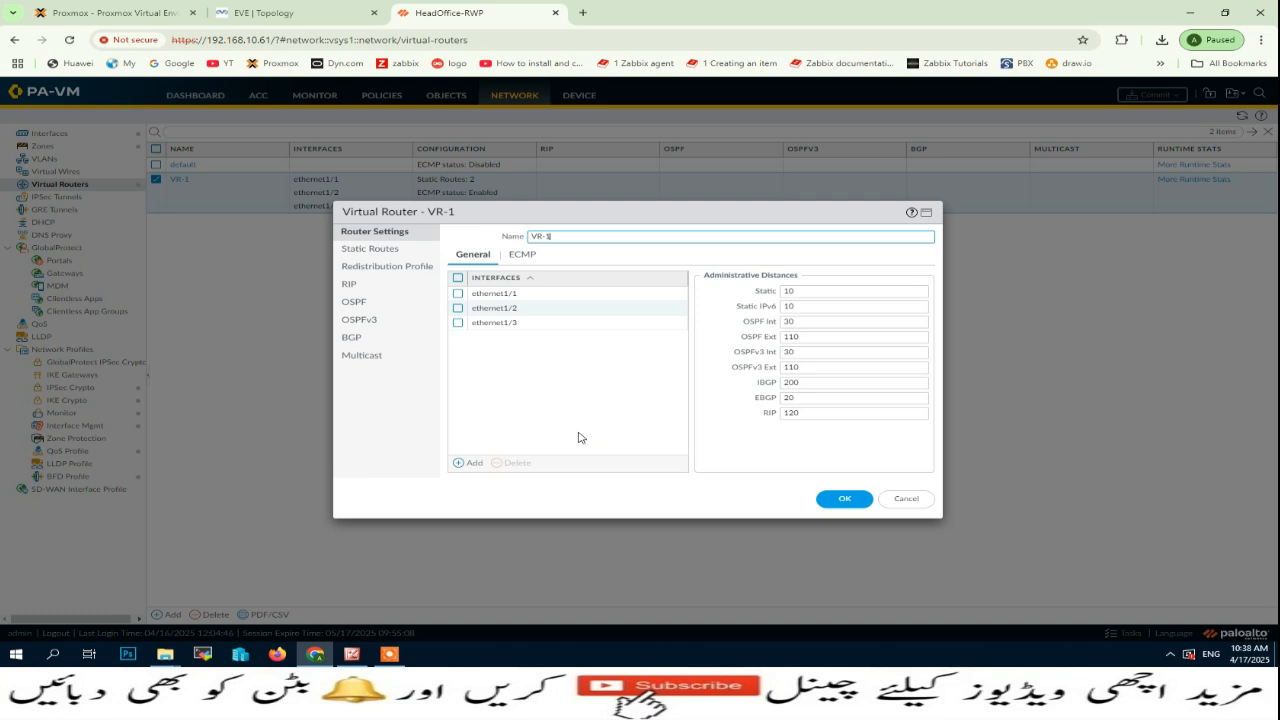
left_click(370, 249)
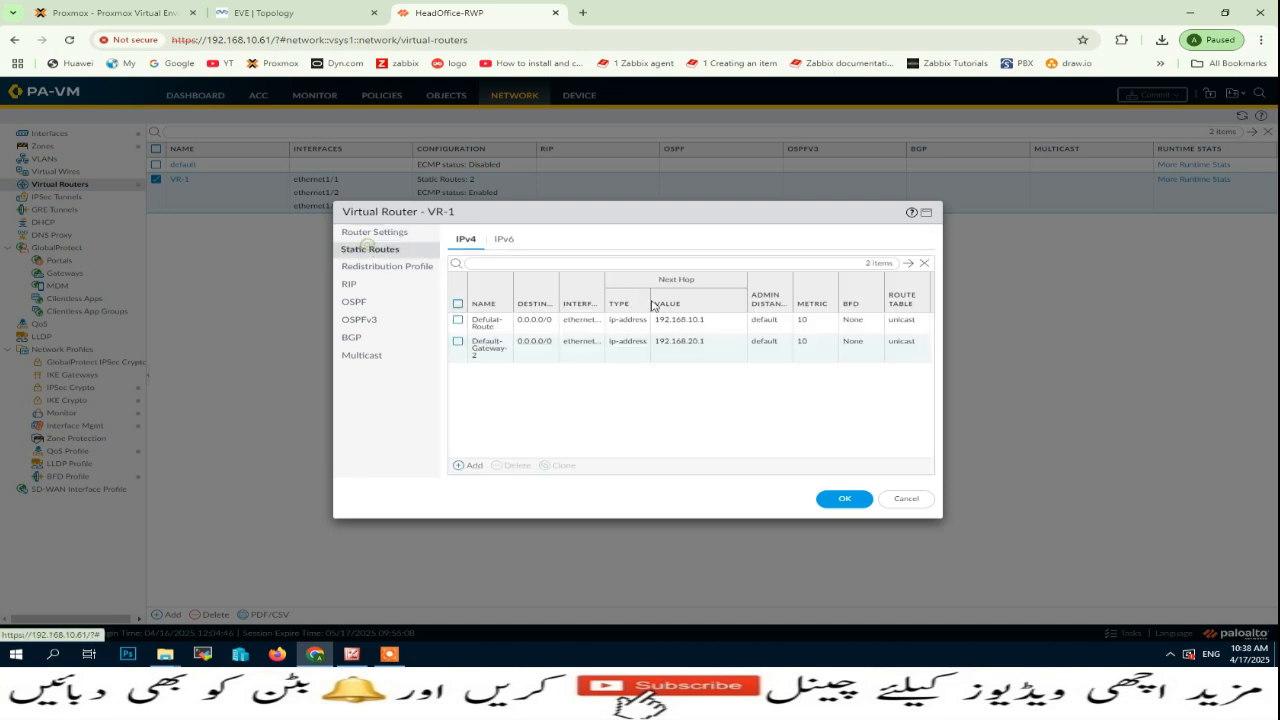
left_click(493, 347)
double_click(526, 320)
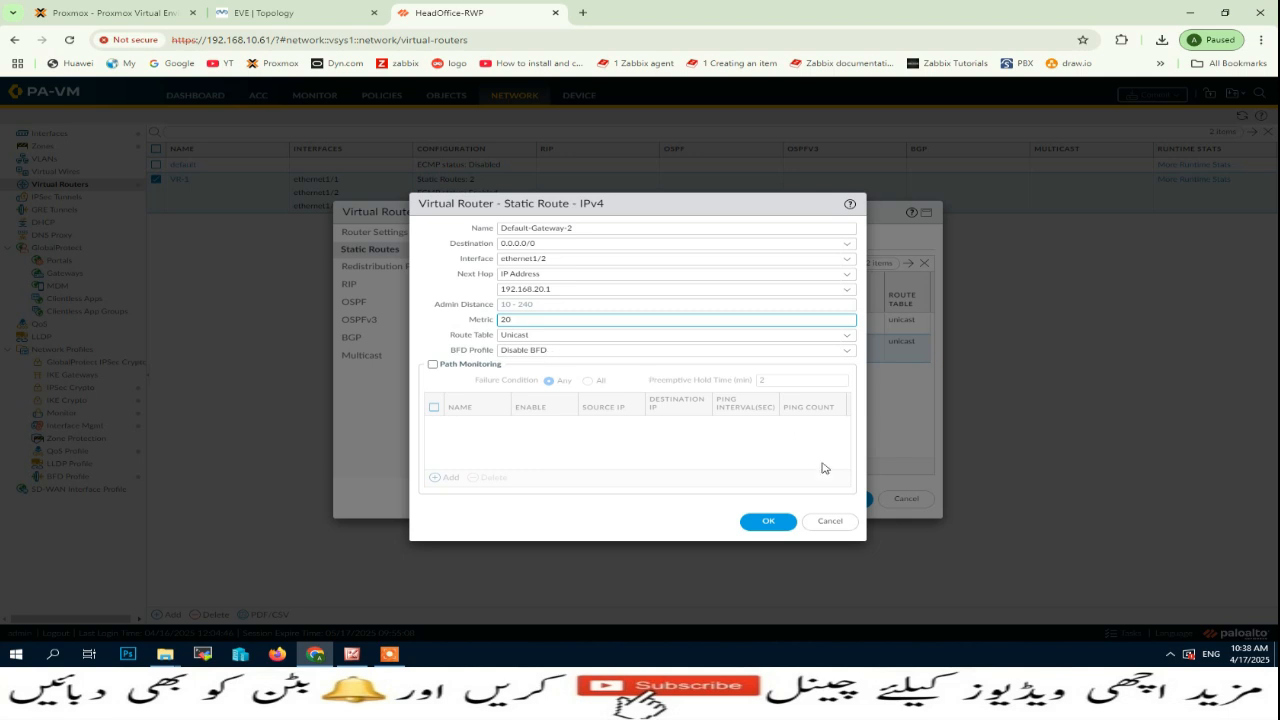
left_click(767, 522)
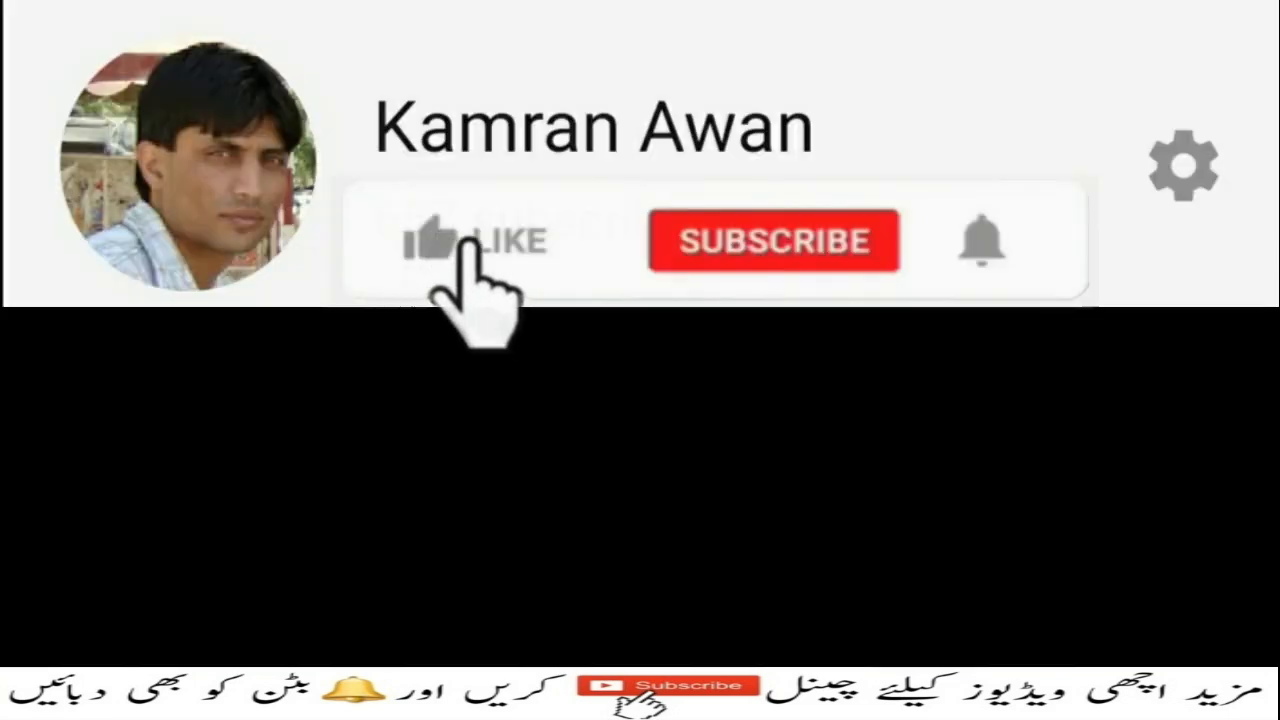